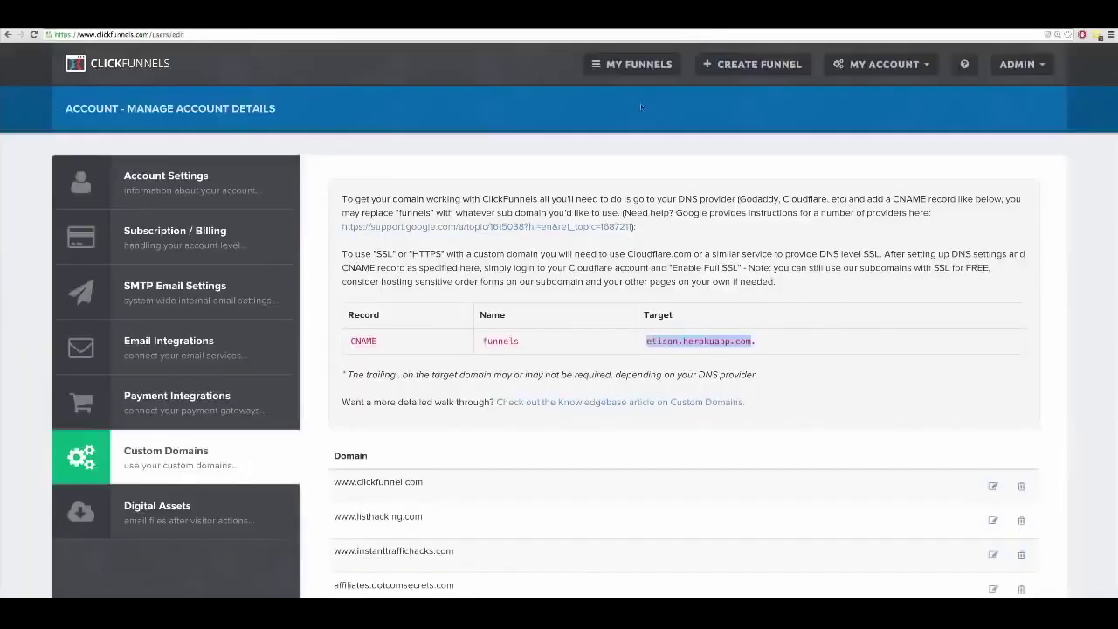
Start adding a new funnel from the dashboard and review the sales, webinar, auto webinar, membership and launch funnel types.
left_click(111, 70)
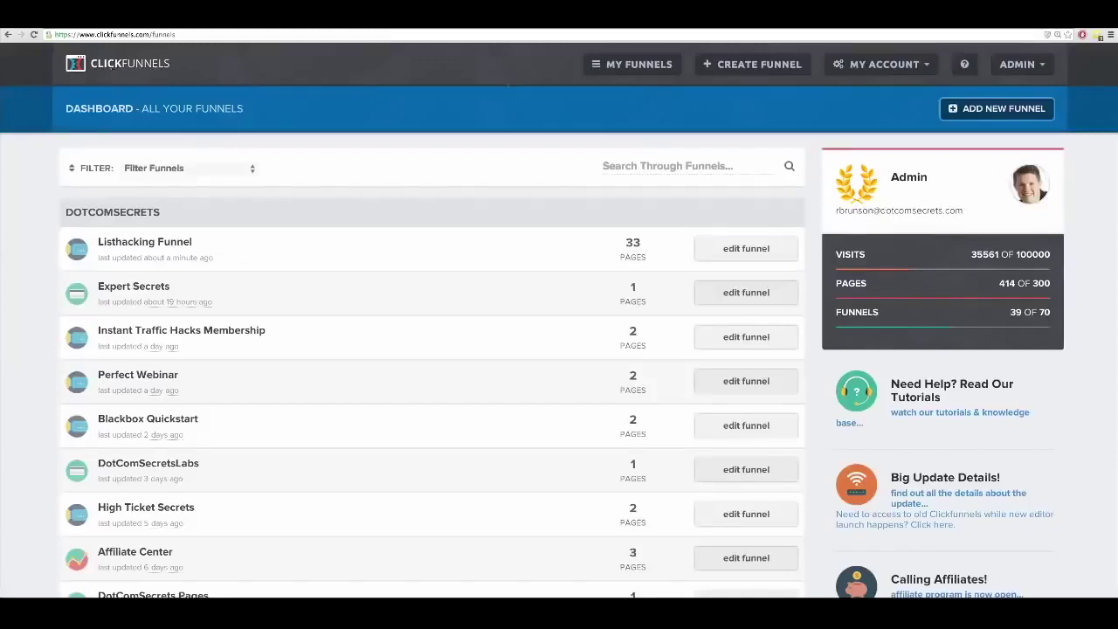
left_click(1009, 111)
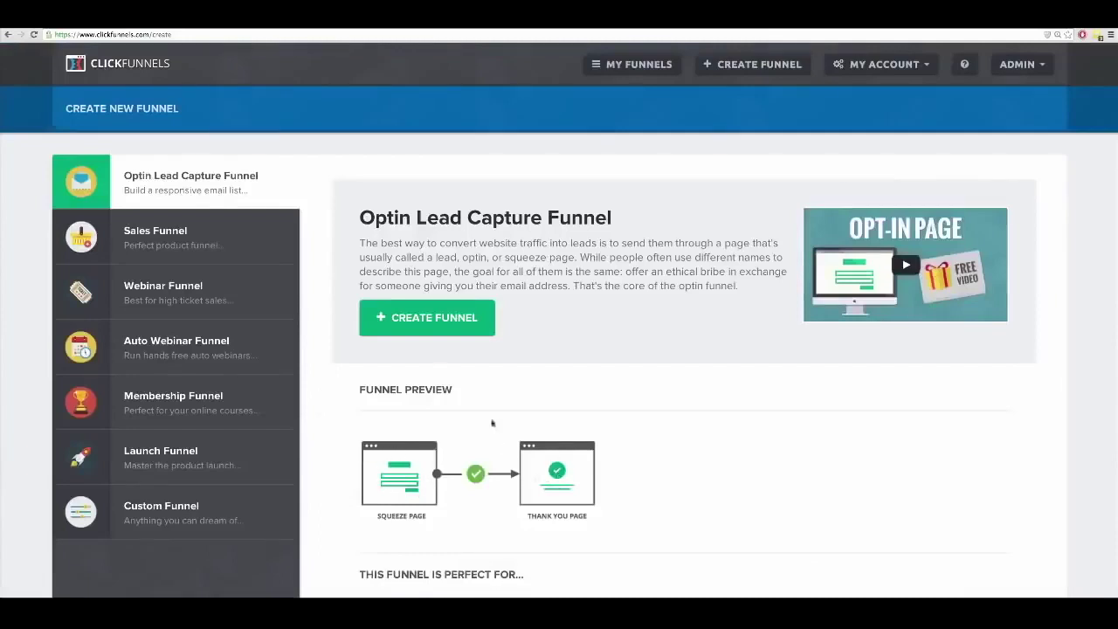
left_click(222, 248)
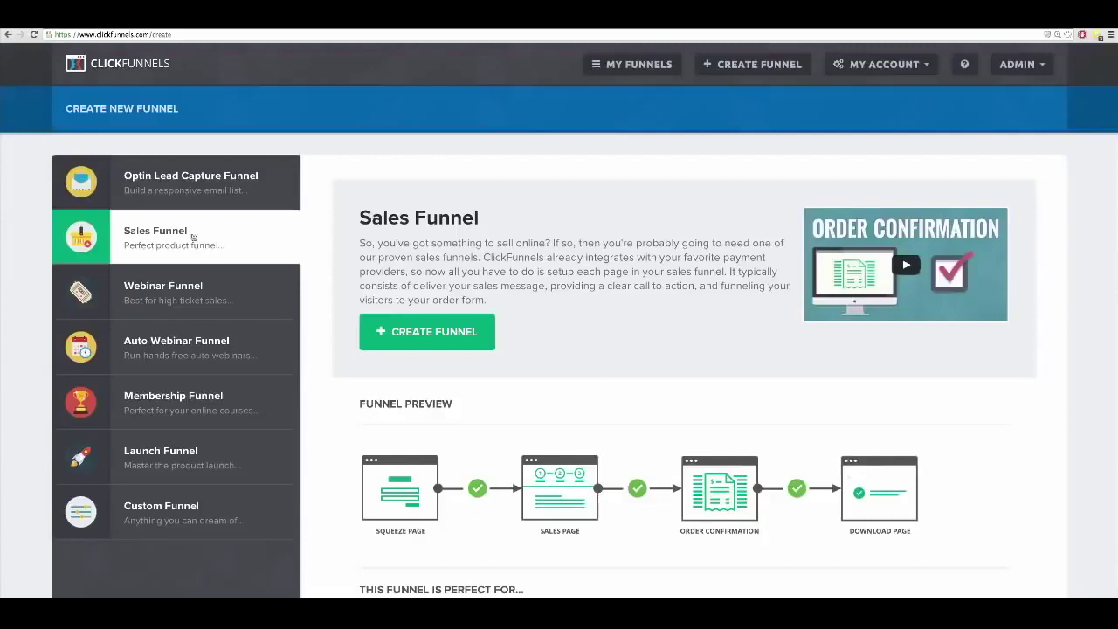
left_click(160, 297)
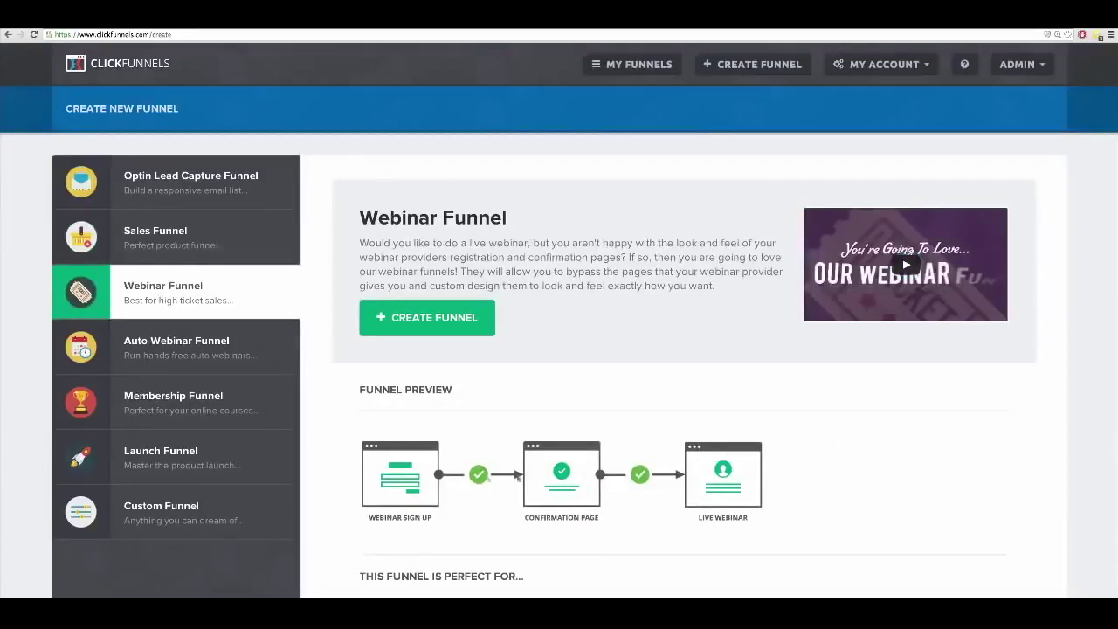
left_click(199, 346)
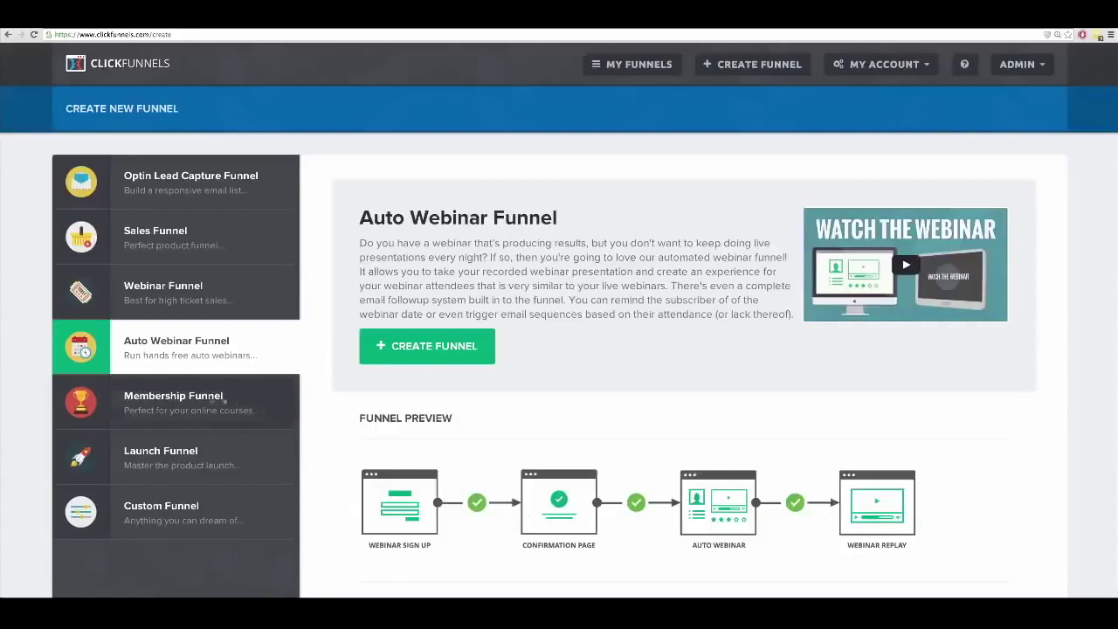
left_click(205, 400)
left_click(179, 459)
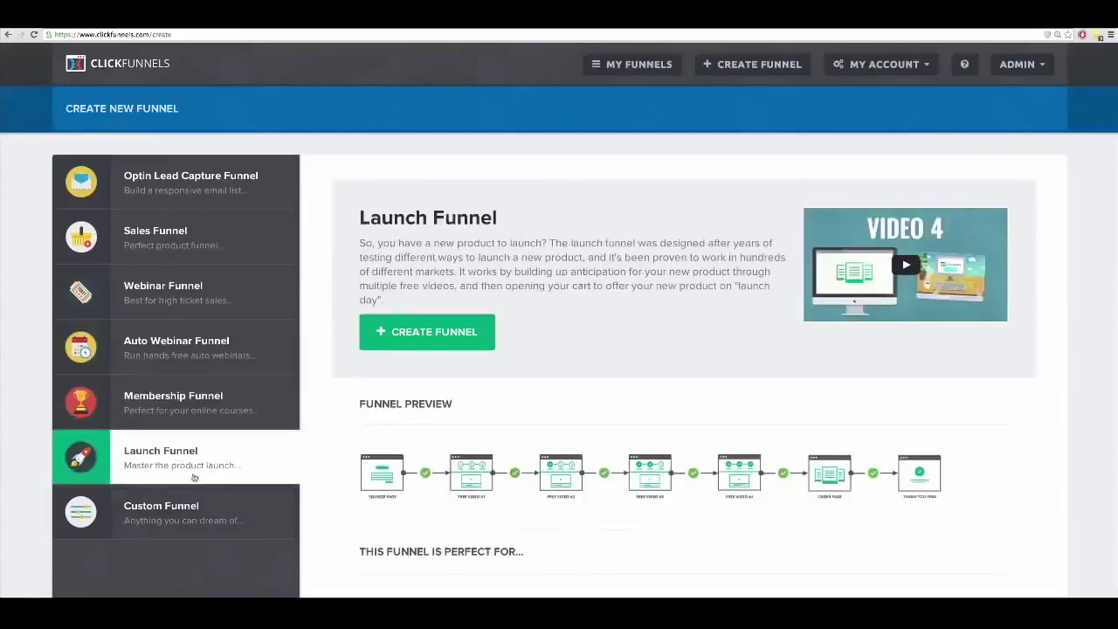
Choose the Membership Funnel type and name the new funnel "Life Hacking Secrets".
left_click(201, 401)
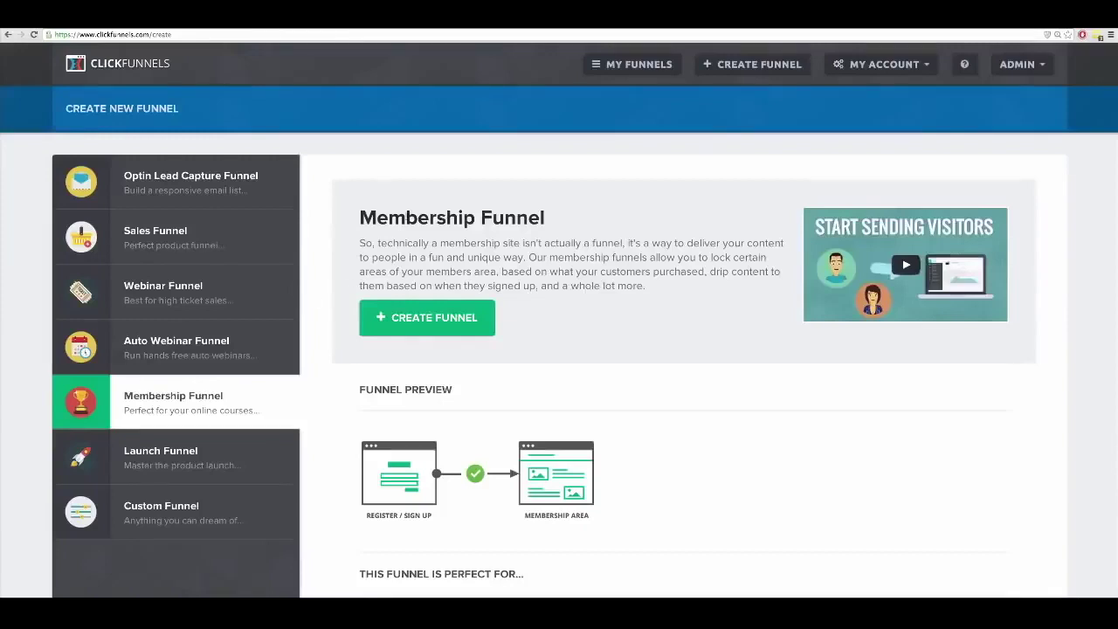
left_click(419, 323)
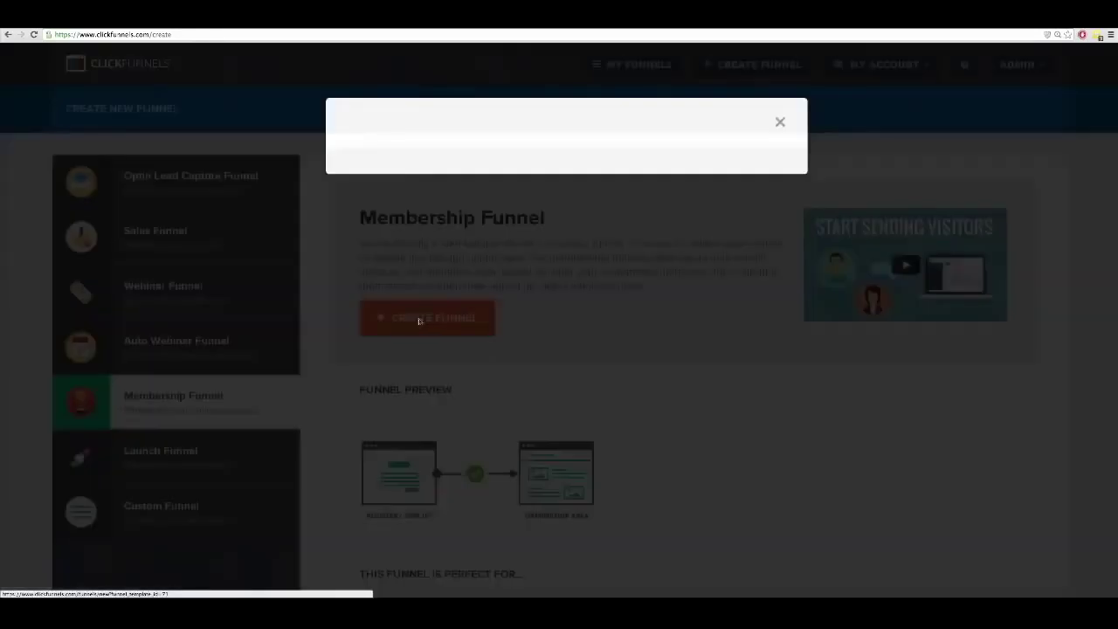
type("Life Hacking ")
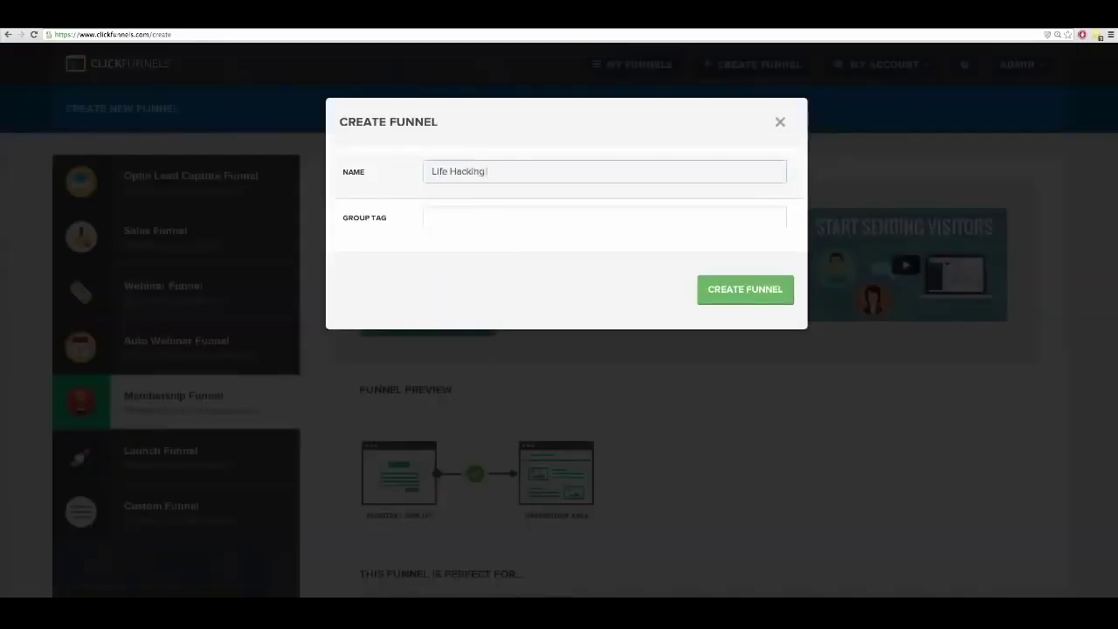
type("SEOcrets")
key("Tab")
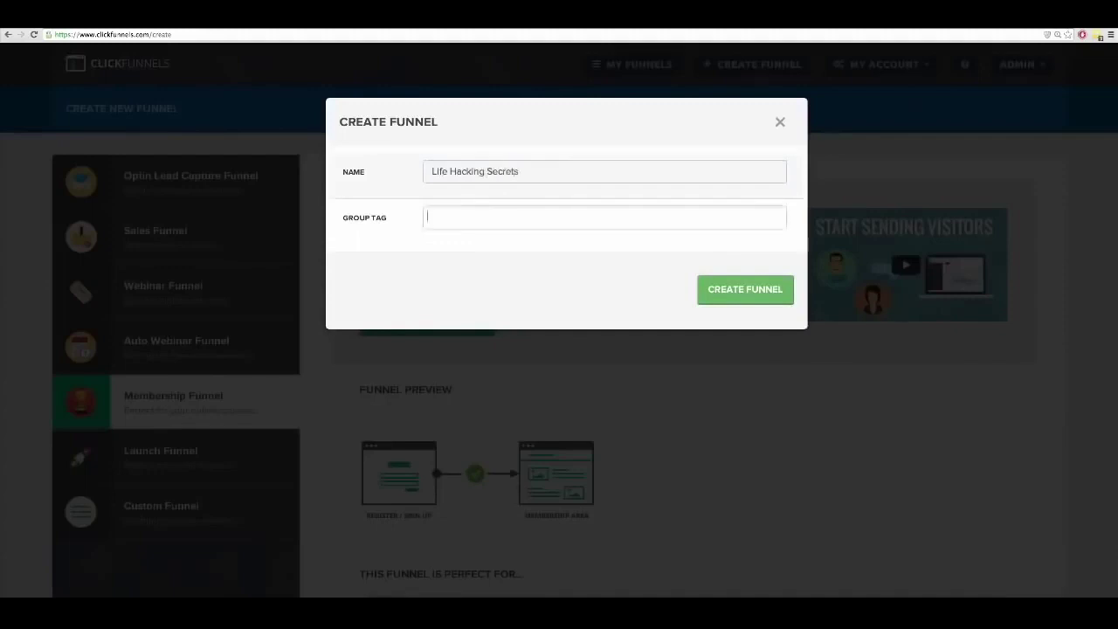
Set the group tag to "SuccessEtc" and create the funnel.
type("Life")
key("BackSpace")
key("BackSpace")
key("BackSpace")
key("BackSpace")
type("SuccessEtc")
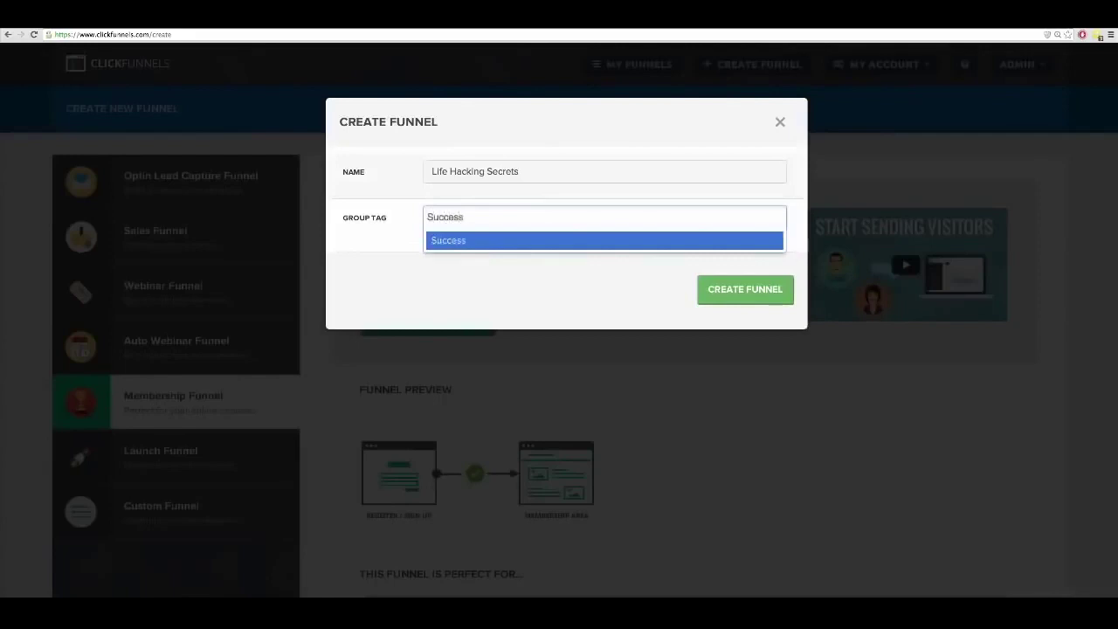
left_click(733, 294)
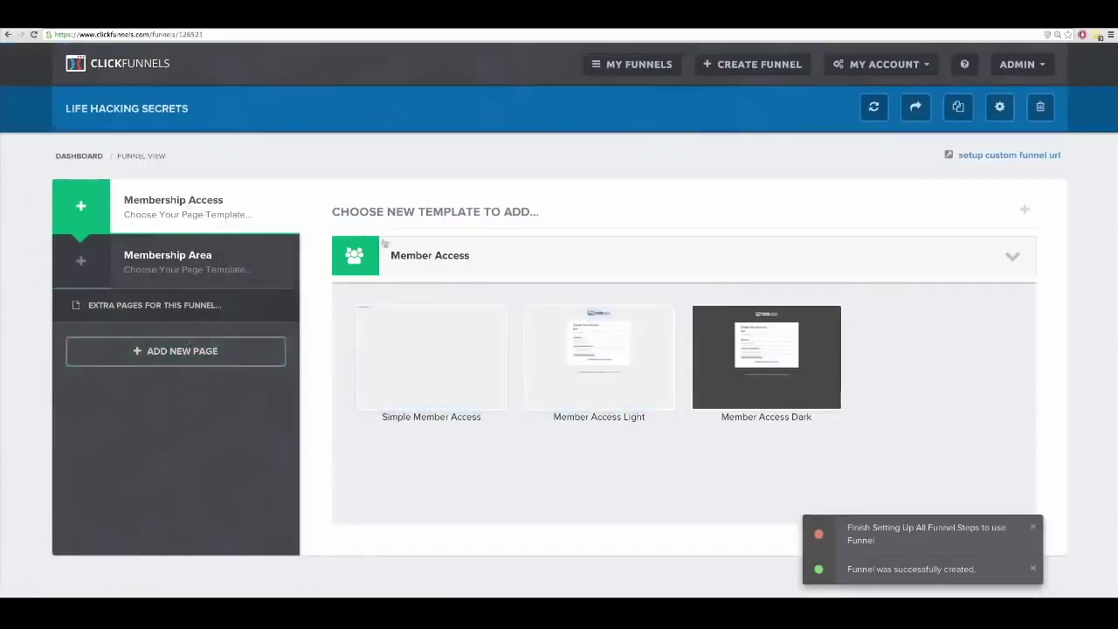
Look through the Membership Access and Membership Area templates and apply the Listhacking Style template to the Membership Area page.
mouse_move(711, 359)
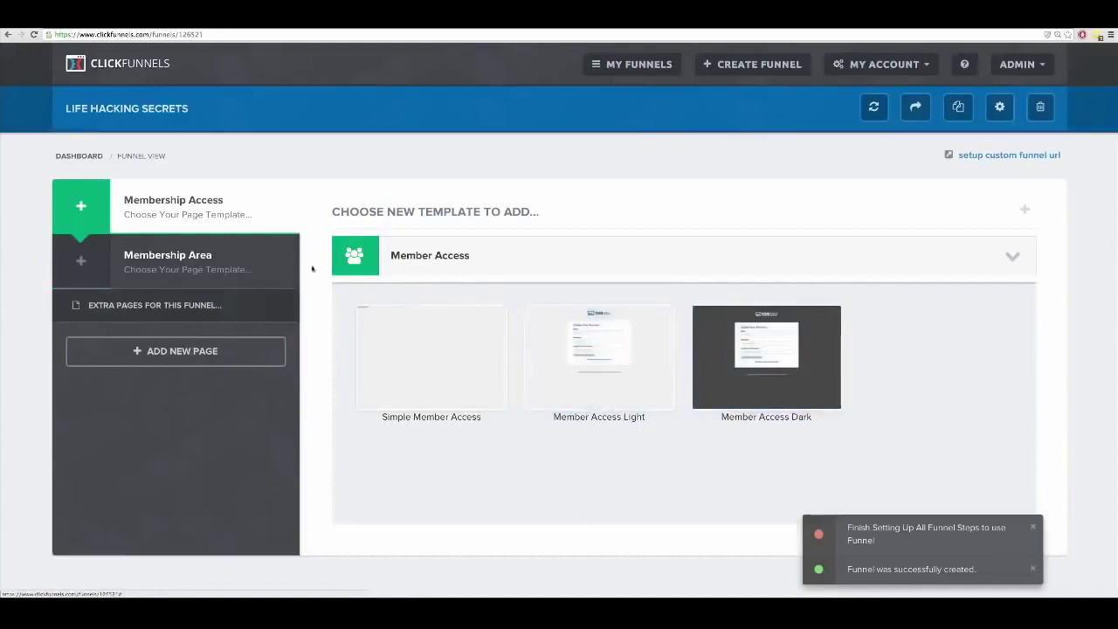
left_click(177, 264)
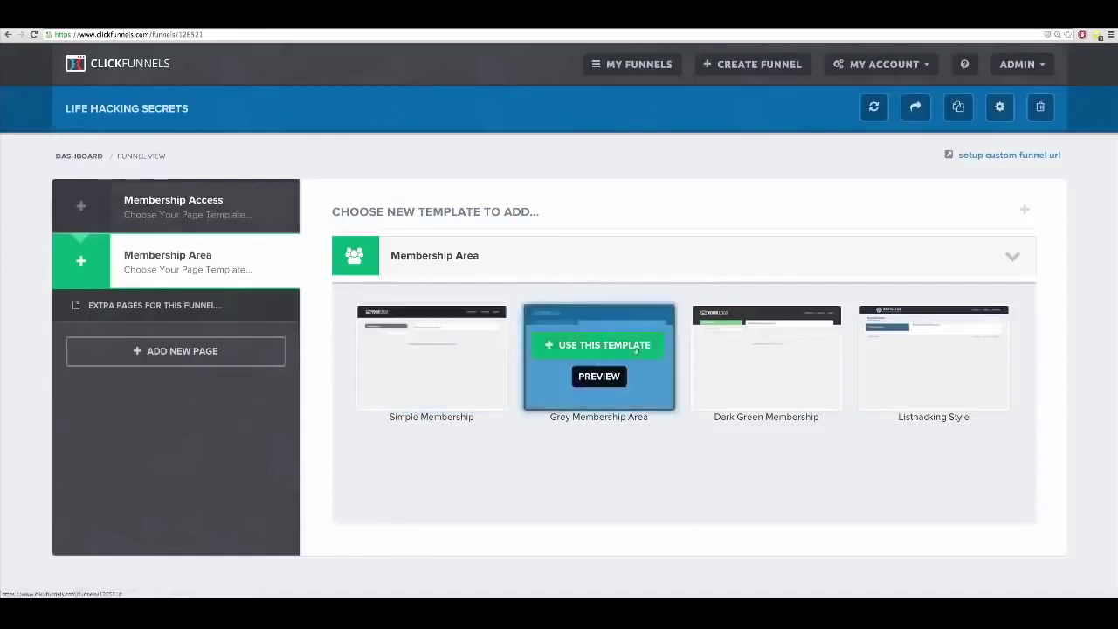
mouse_move(871, 395)
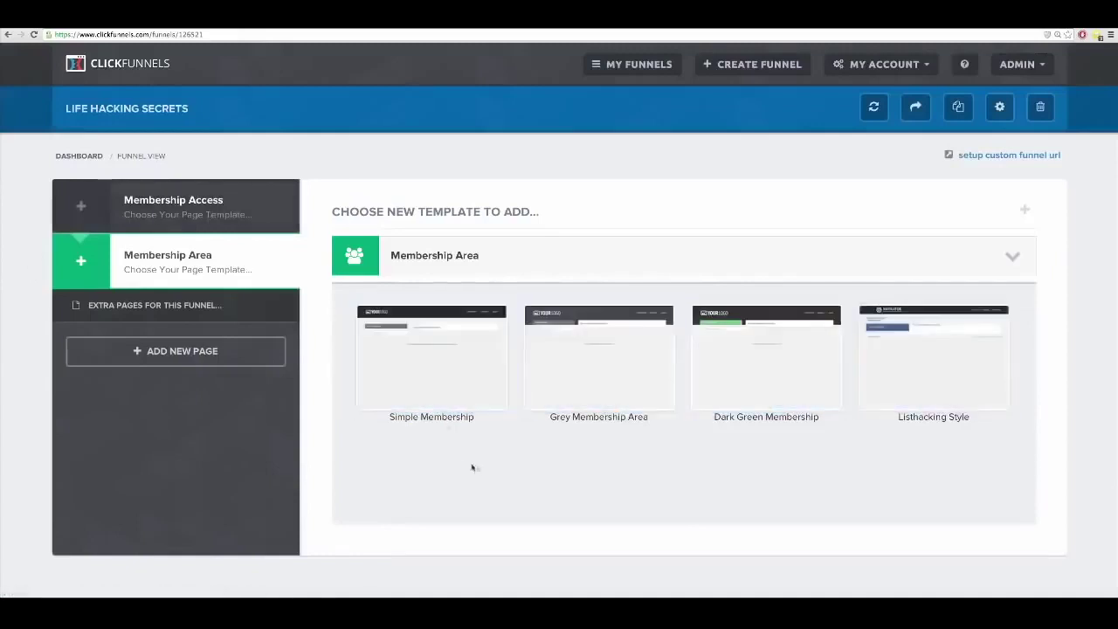
left_click(199, 219)
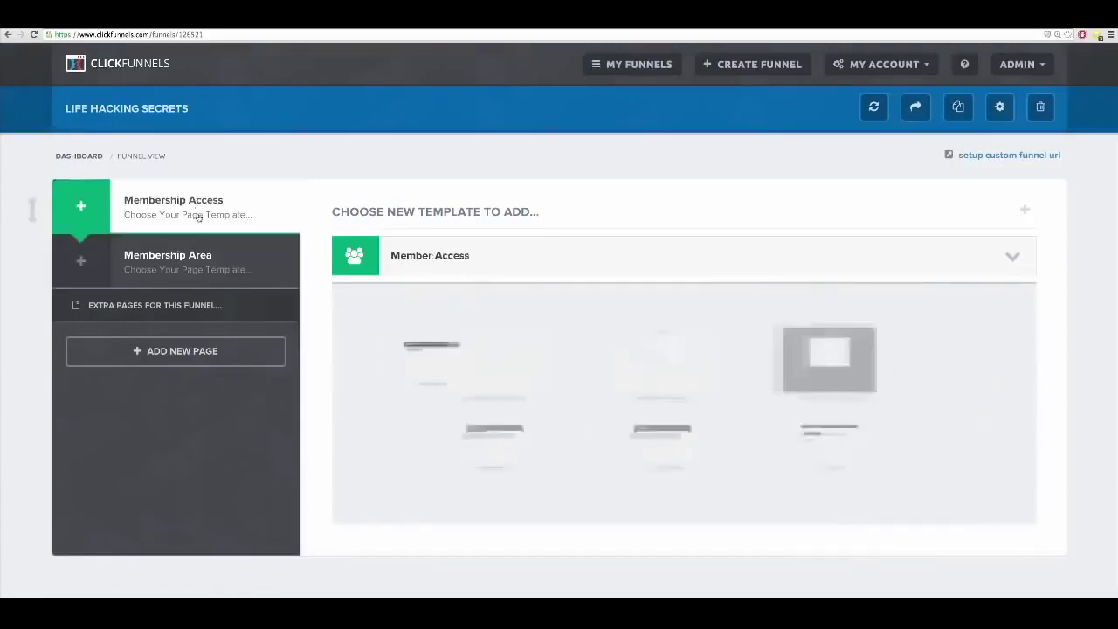
left_click(198, 254)
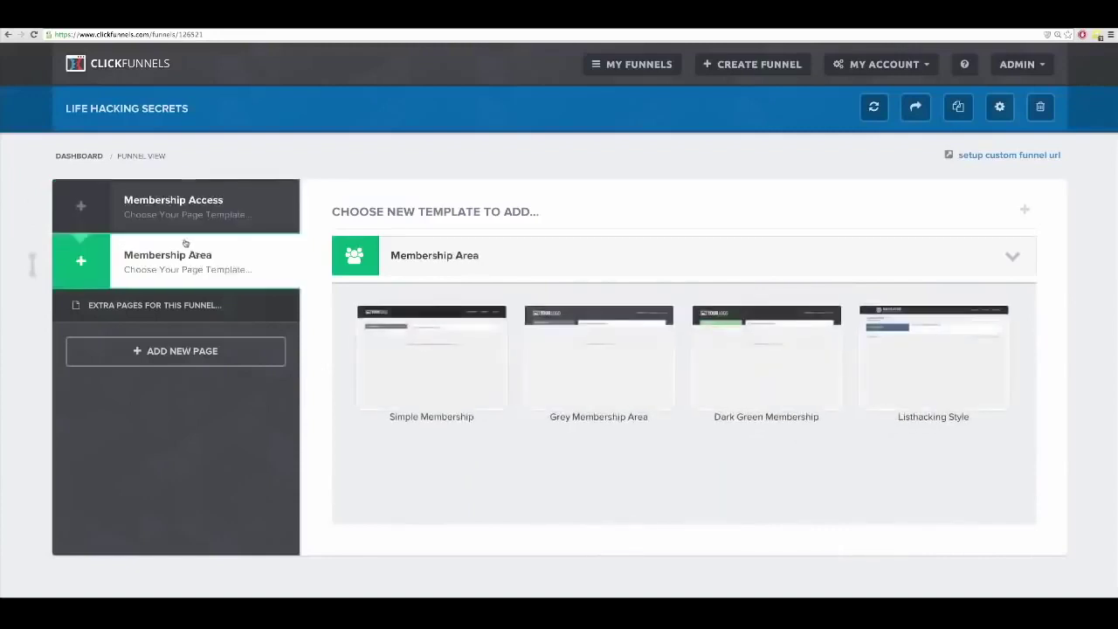
mouse_move(911, 347)
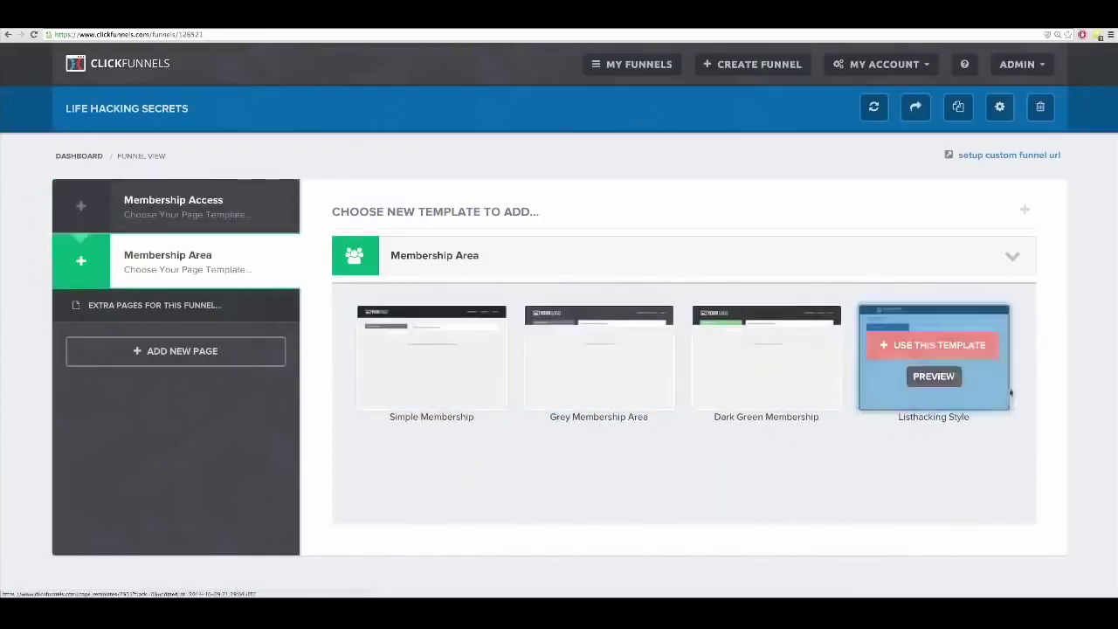
left_click(936, 345)
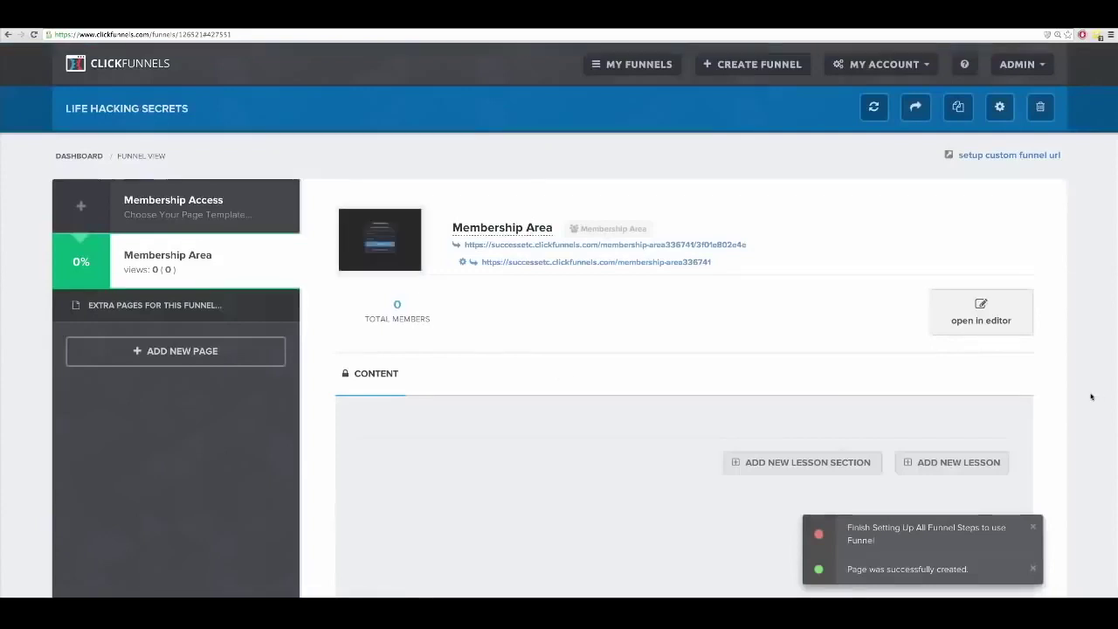
Switch to the Word outline of Life Hacking Secrets, review its module titles and lessons, and hide the document again.
scroll(1091, 396, "down", 2)
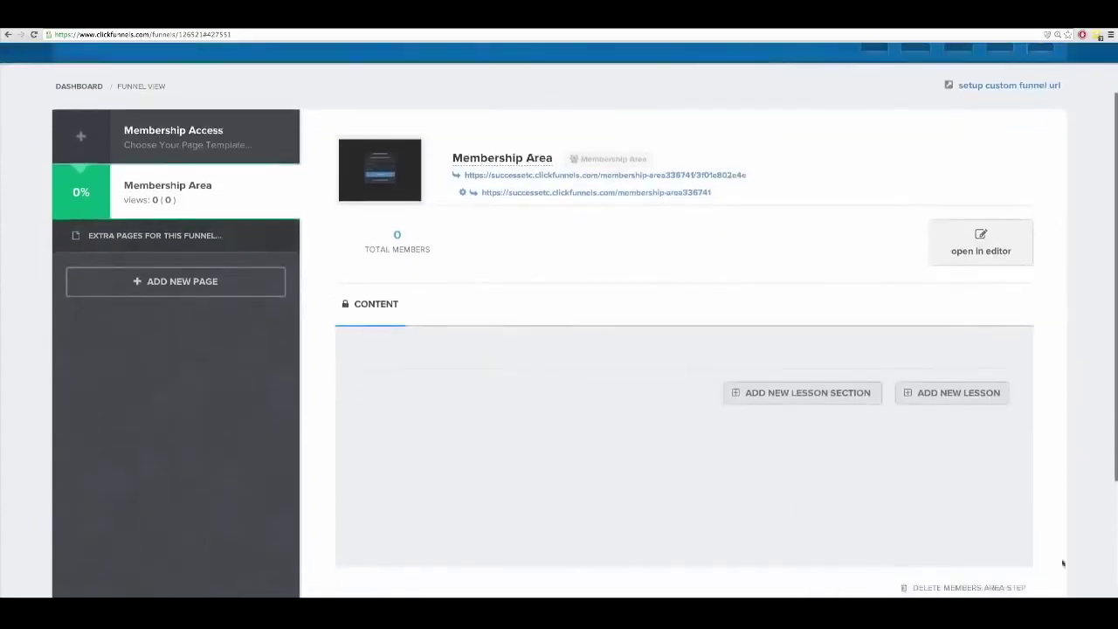
key("super+Tab")
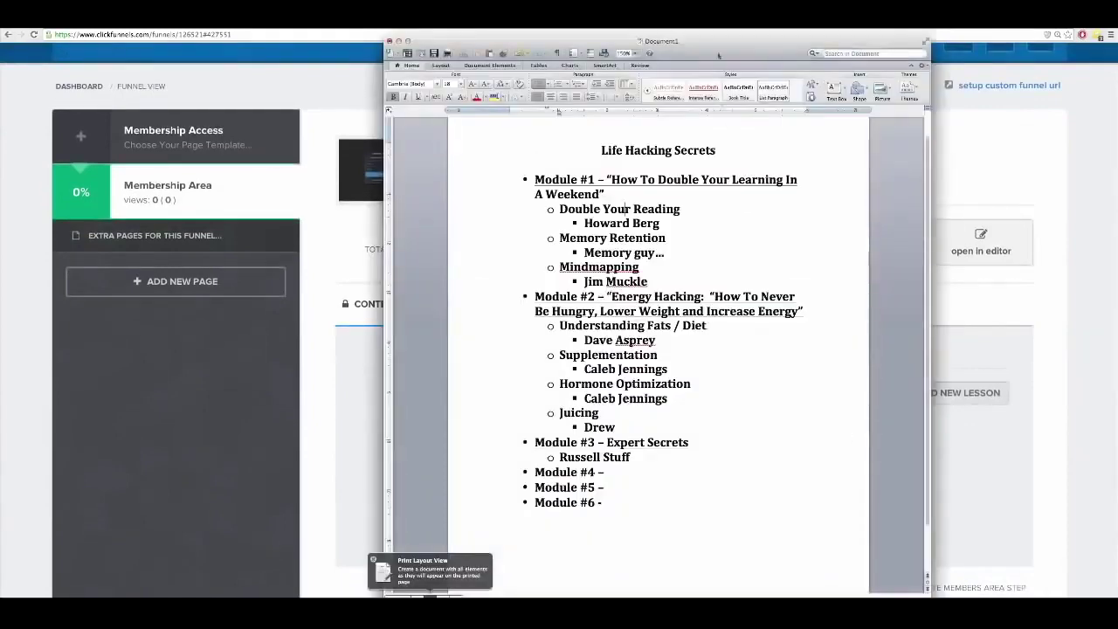
left_click_drag(718, 55, 779, 55)
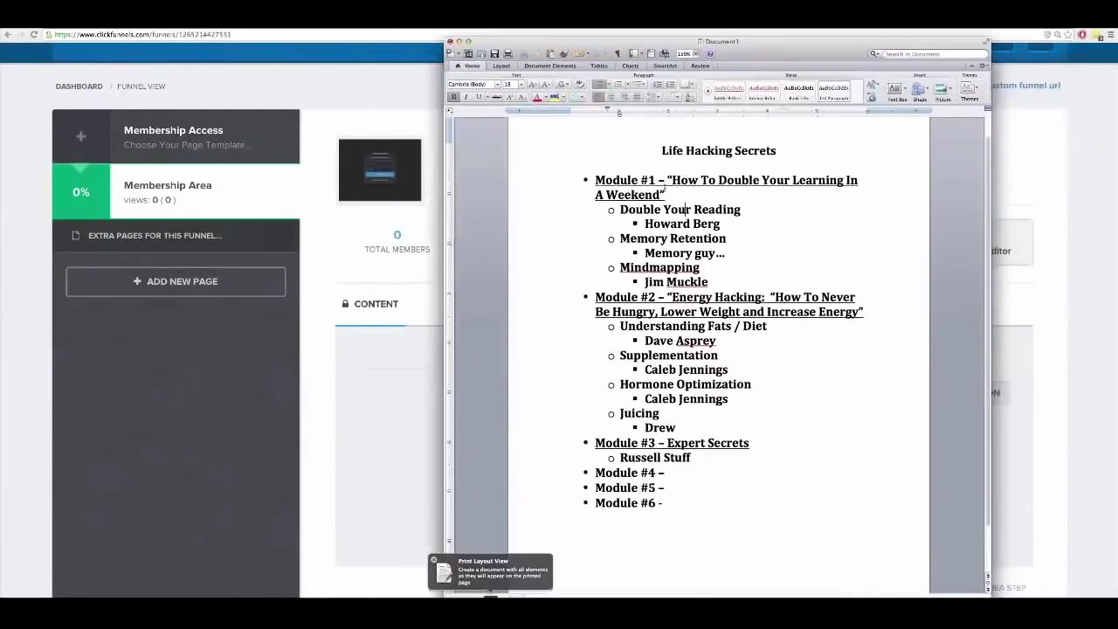
left_click_drag(595, 179, 668, 180)
left_click_drag(594, 297, 655, 298)
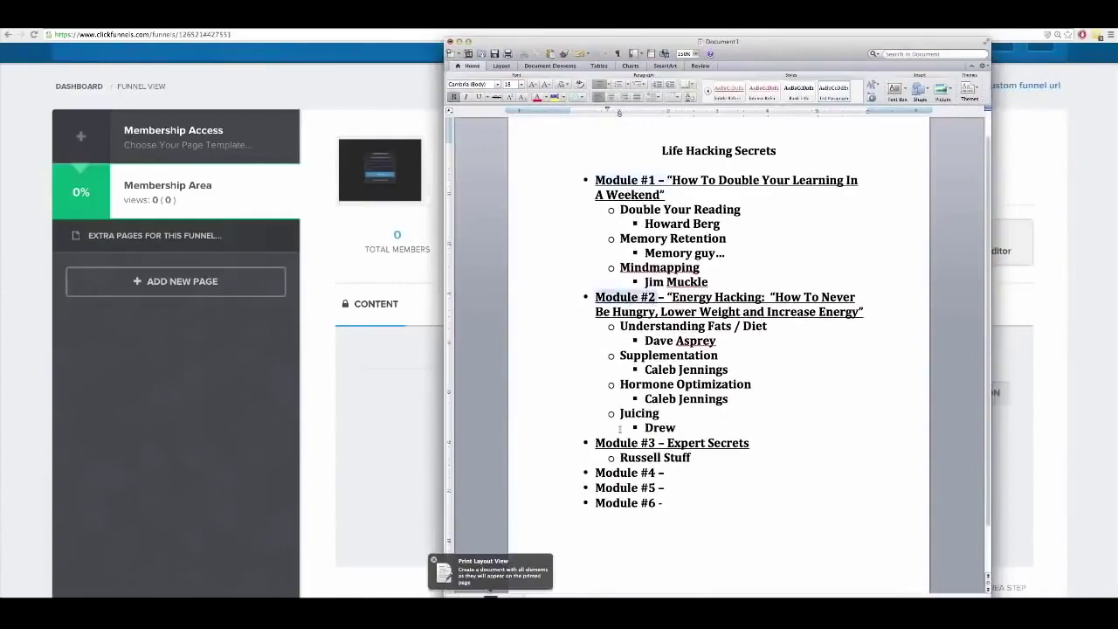
left_click_drag(748, 55, 822, 67)
left_click(739, 207)
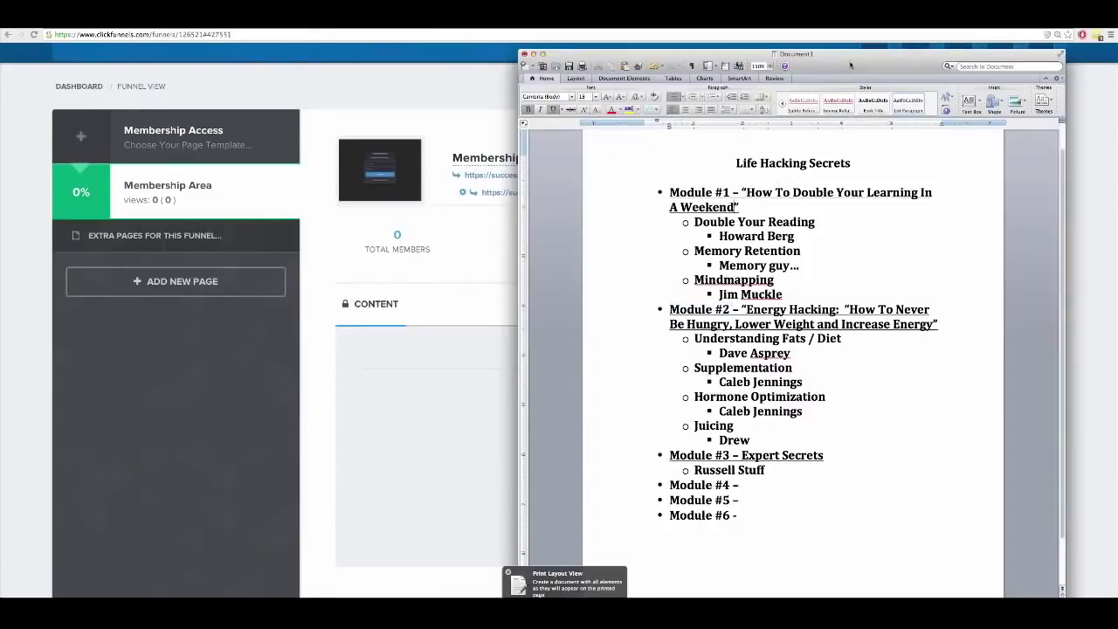
key("super+h")
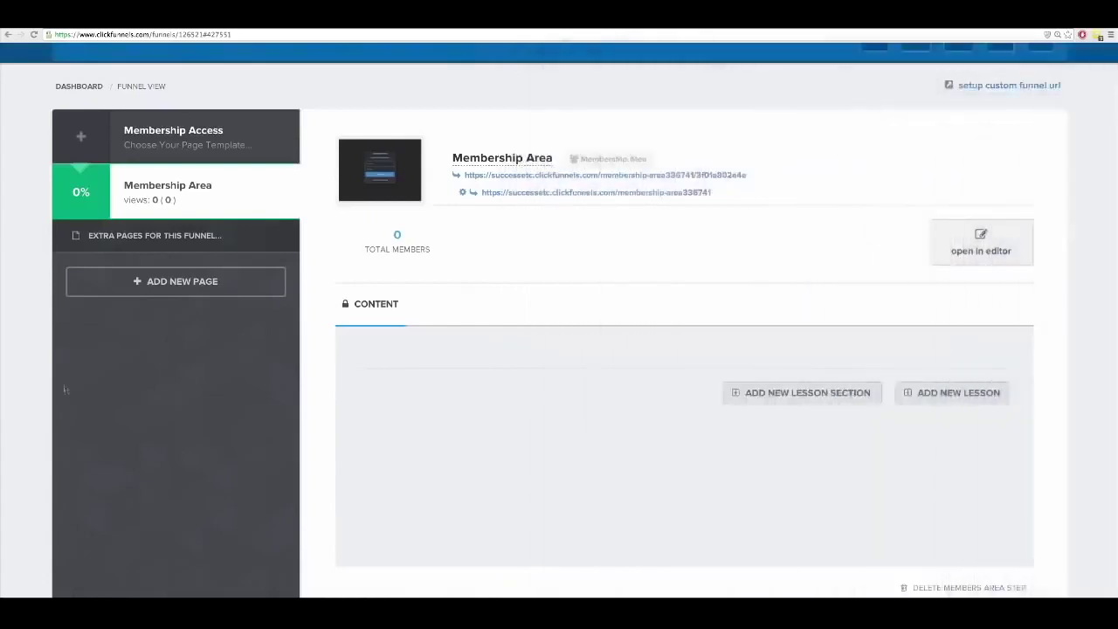
Add a lesson section named "Module #1 - Speed Learning" to the Membership Area content.
left_click(757, 393)
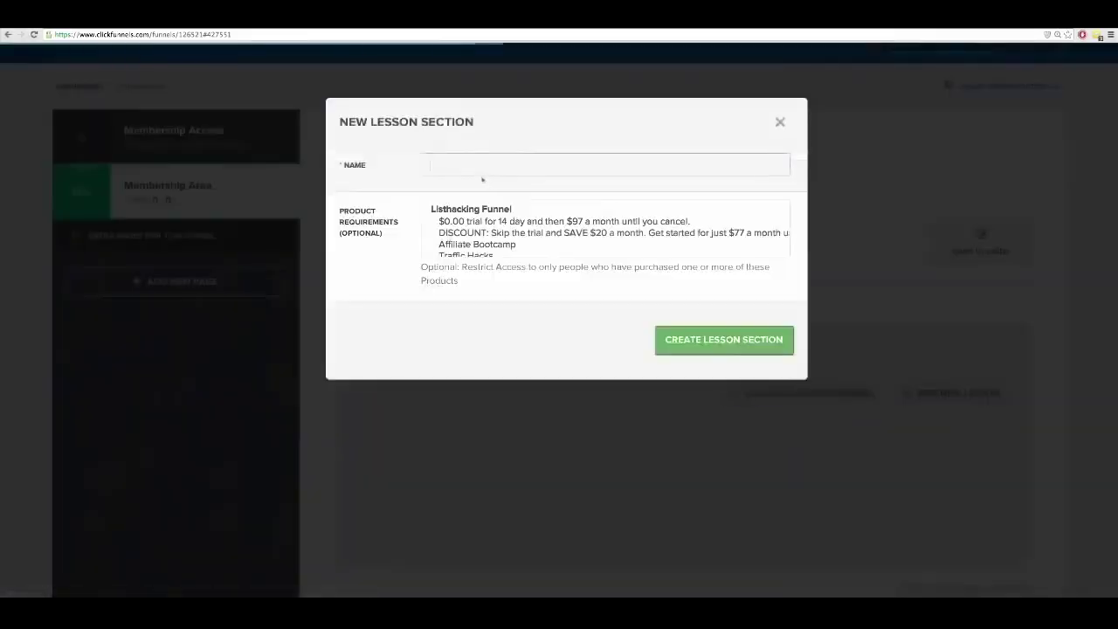
type("Module #1 -")
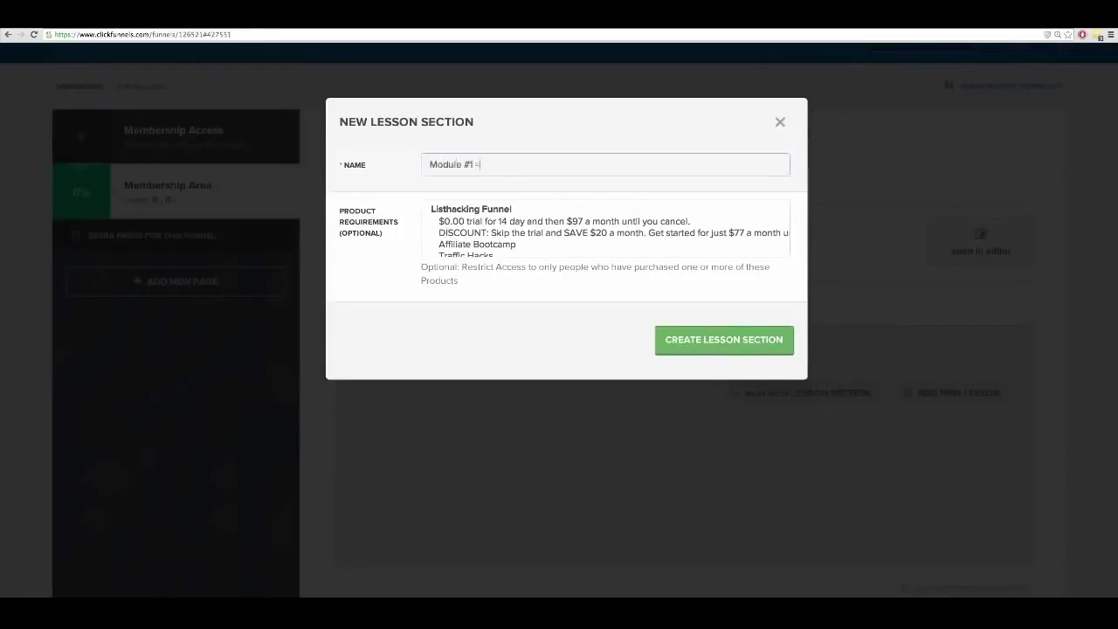
type(" Speed Learning")
left_click(682, 340)
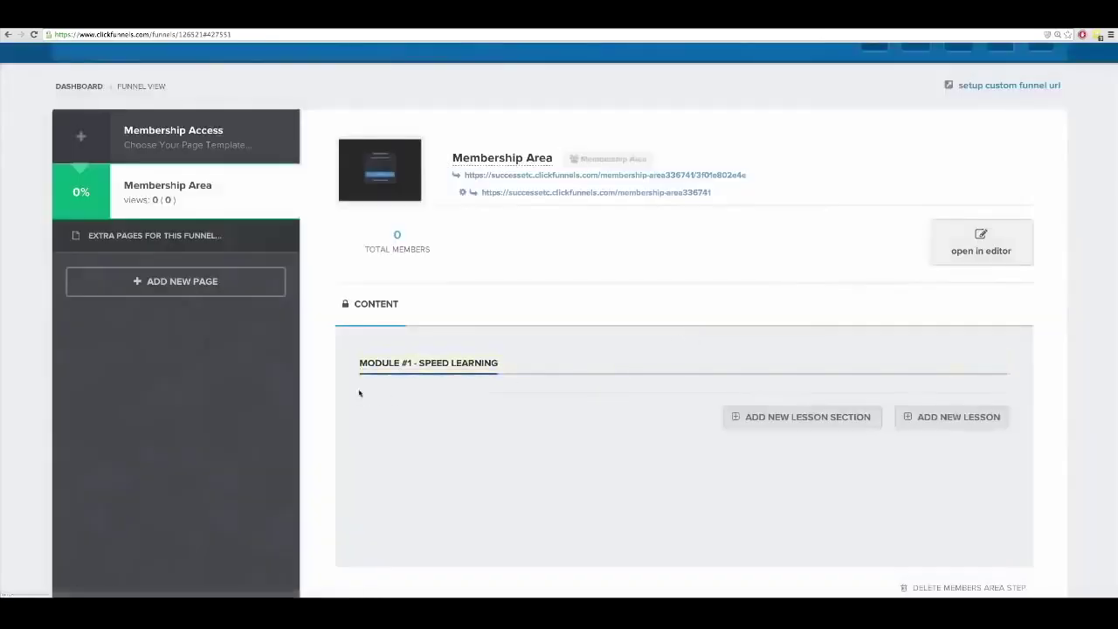
Add a second lesson section named "Module #2 - Energy Hacking".
left_click(805, 417)
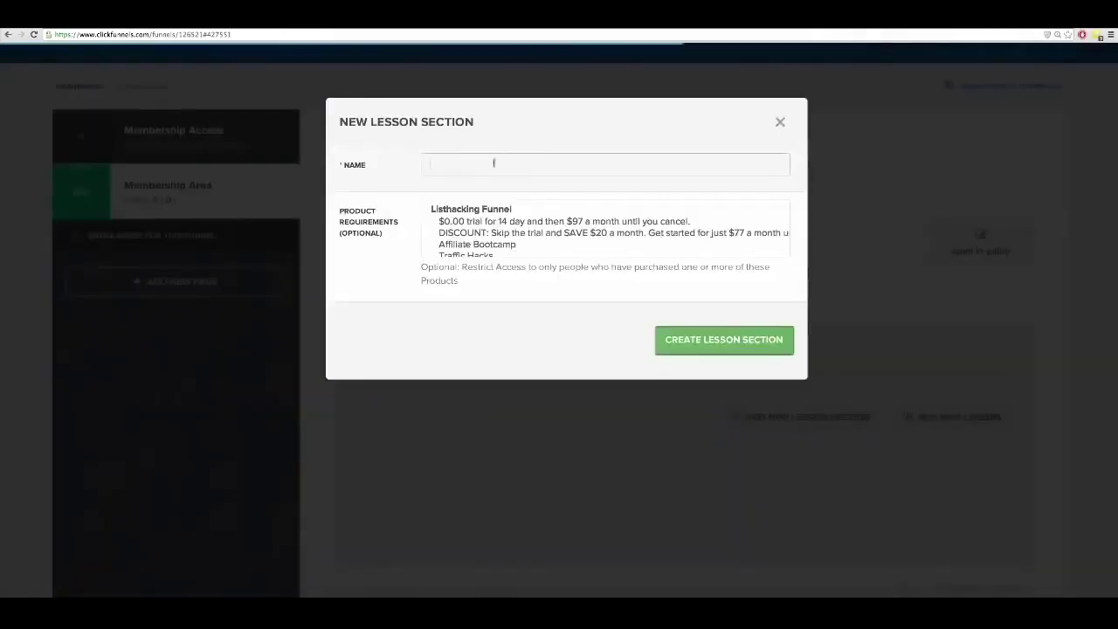
type("Modu")
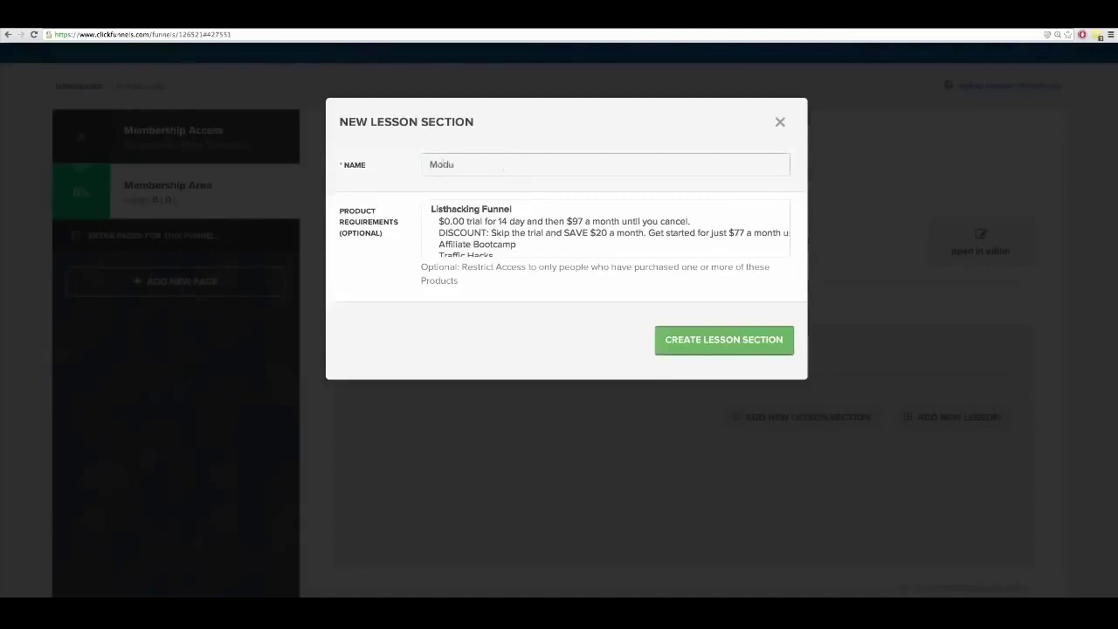
type("le #2 - Eneregy Hacking")
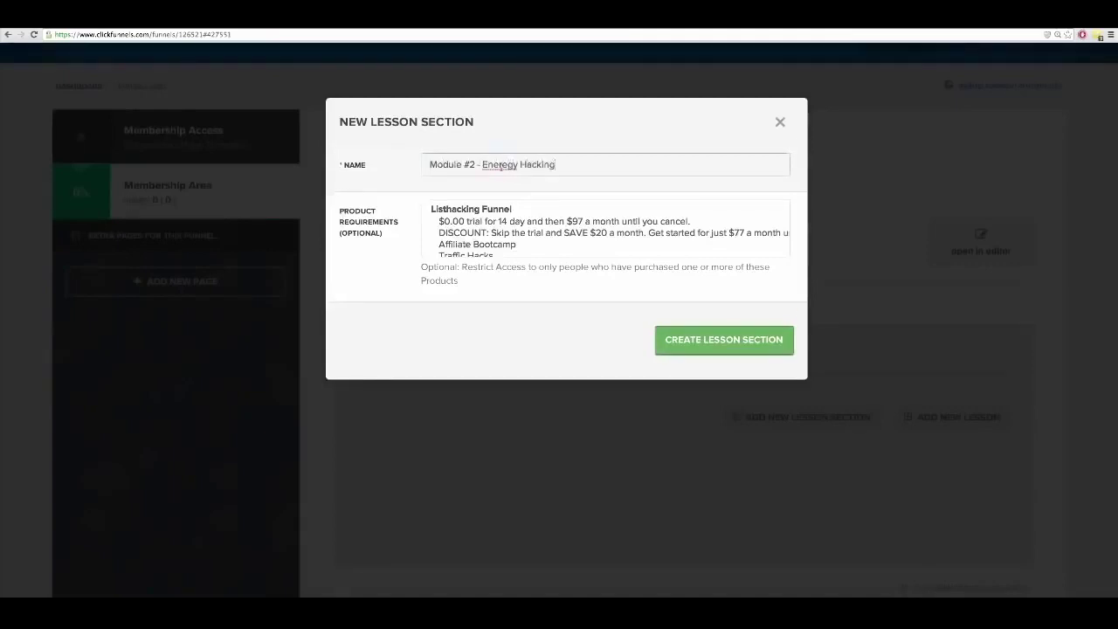
left_click(508, 168)
key("BackSpace")
left_click(724, 340)
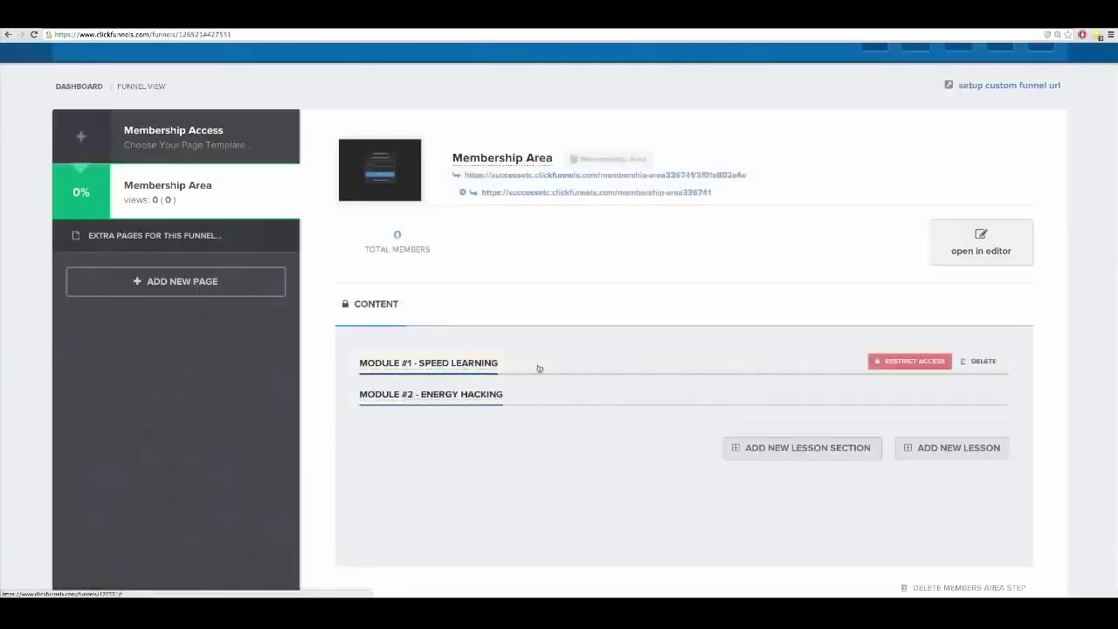
Add a third lesson section named "Module #3 - Expert Secrets".
left_click(802, 447)
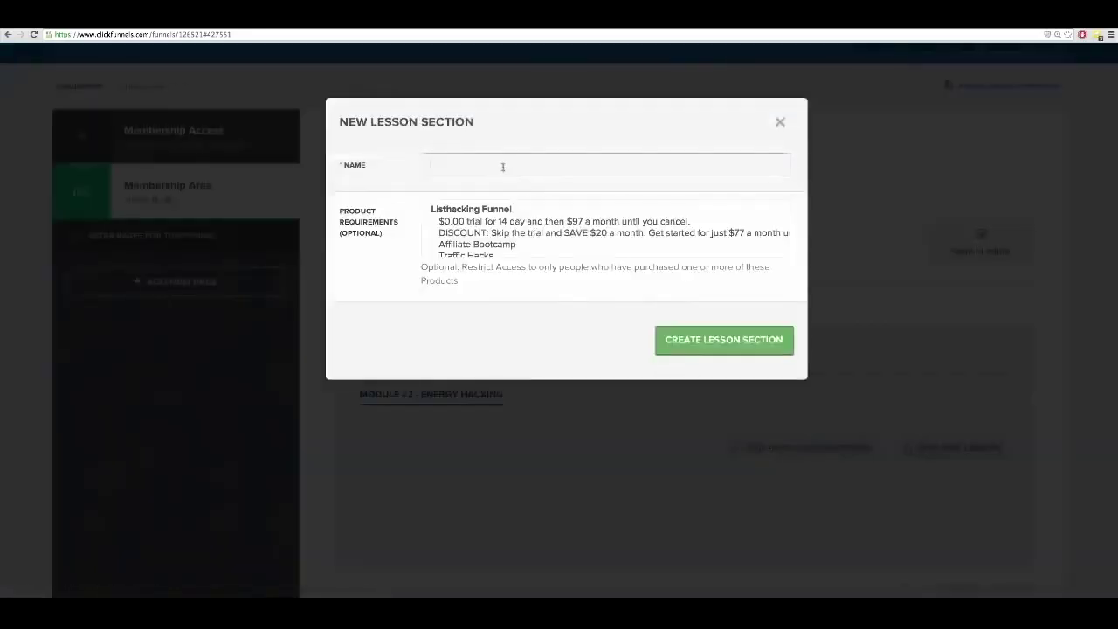
type("Module #3 - Expert Secrets")
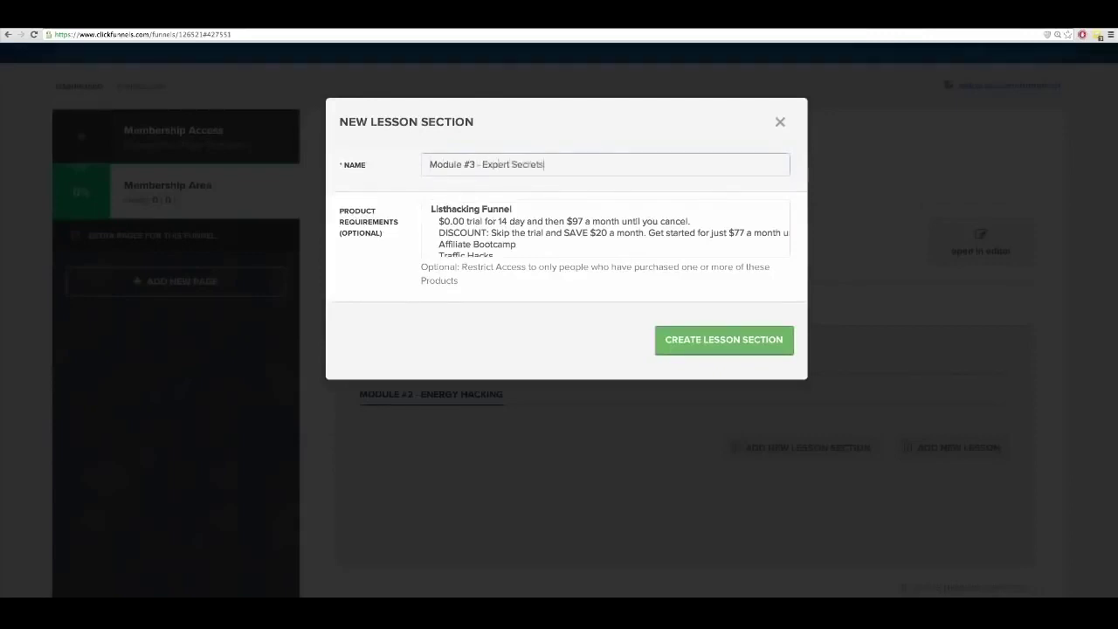
left_click(698, 343)
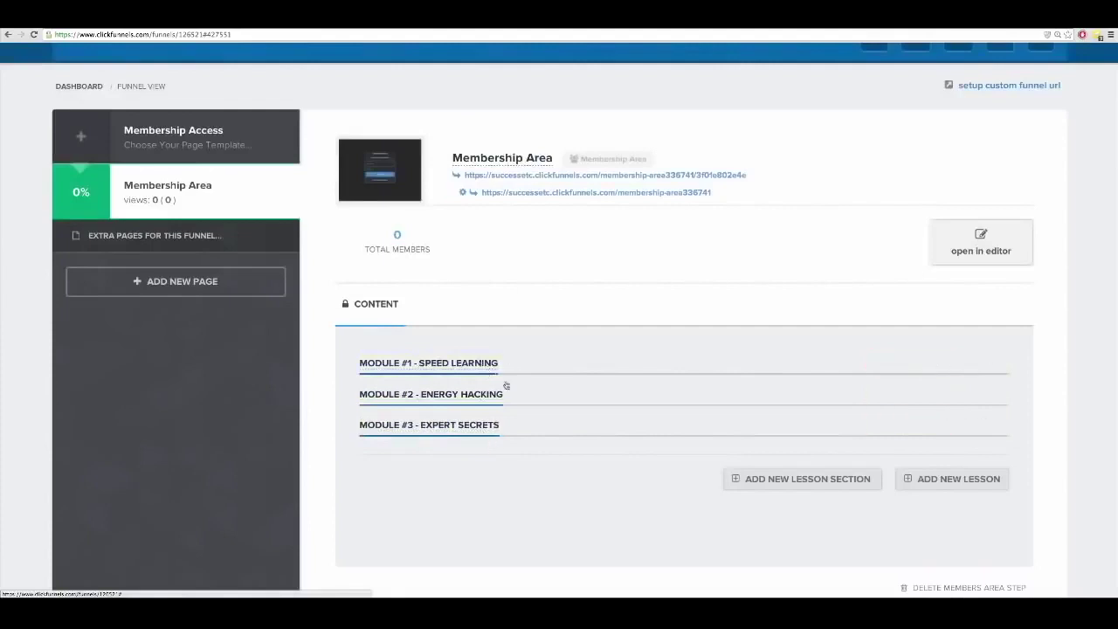
Start a new lesson in the Membership Area and assign it to the section "Module #1 - Speed Learning".
left_click(941, 478)
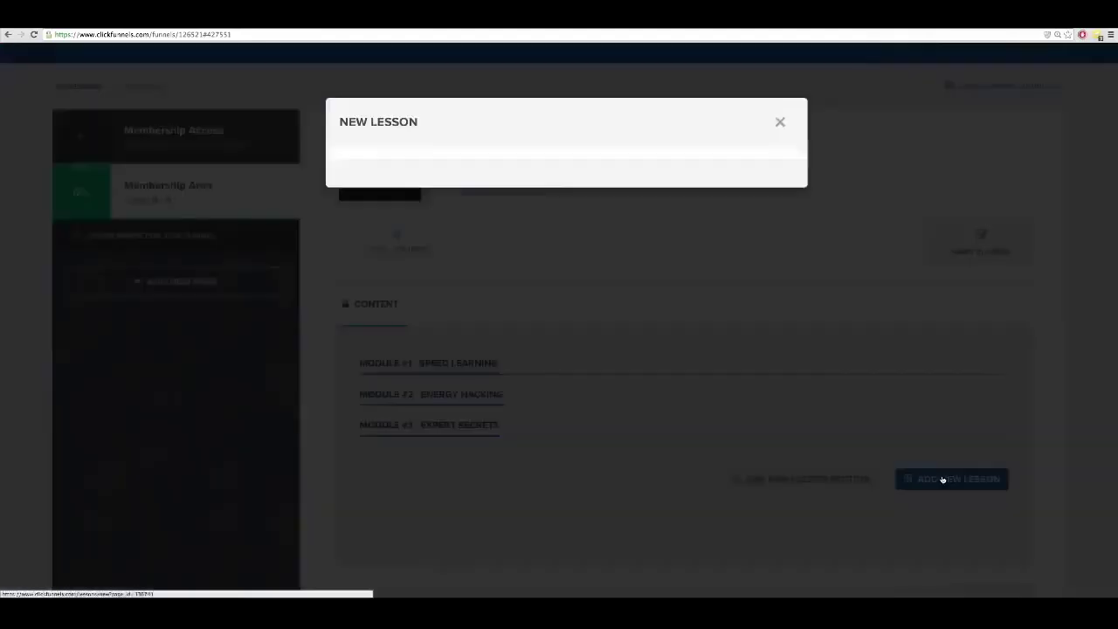
left_click(537, 156)
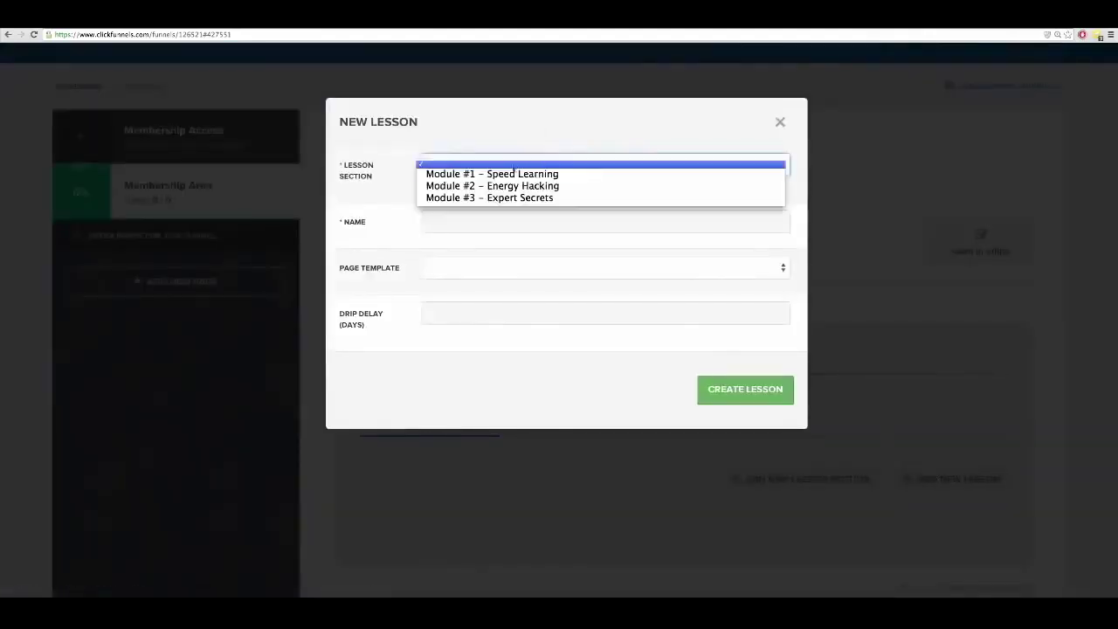
left_click(497, 179)
left_click(469, 221)
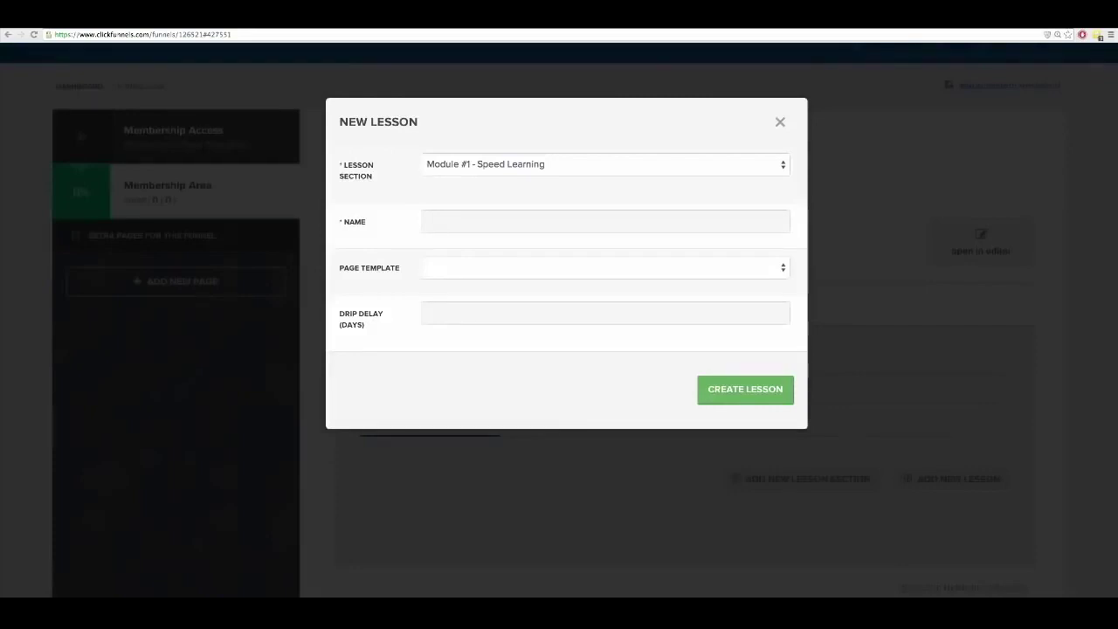
Bring up the Word outline, review the topics and speakers listed under Module #1, and return to the new lesson form.
left_click_drag(1109, 64, 893, 63)
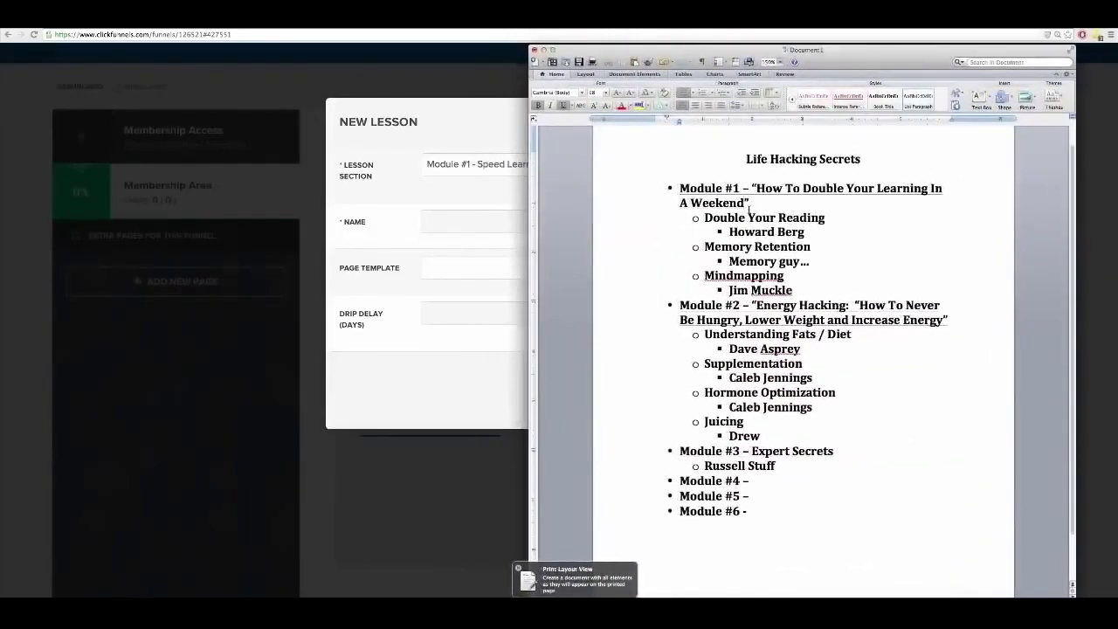
left_click_drag(794, 294, 708, 221)
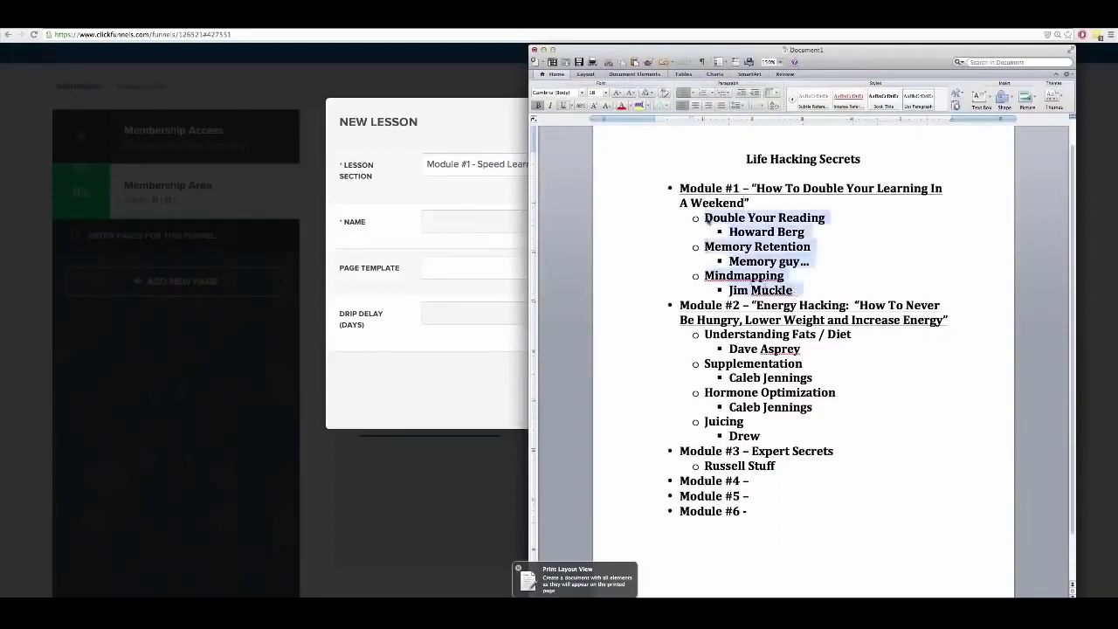
triple_click(768, 234)
left_click_drag(810, 231, 706, 217)
left_click_drag(807, 262, 715, 244)
left_click_drag(795, 291, 712, 275)
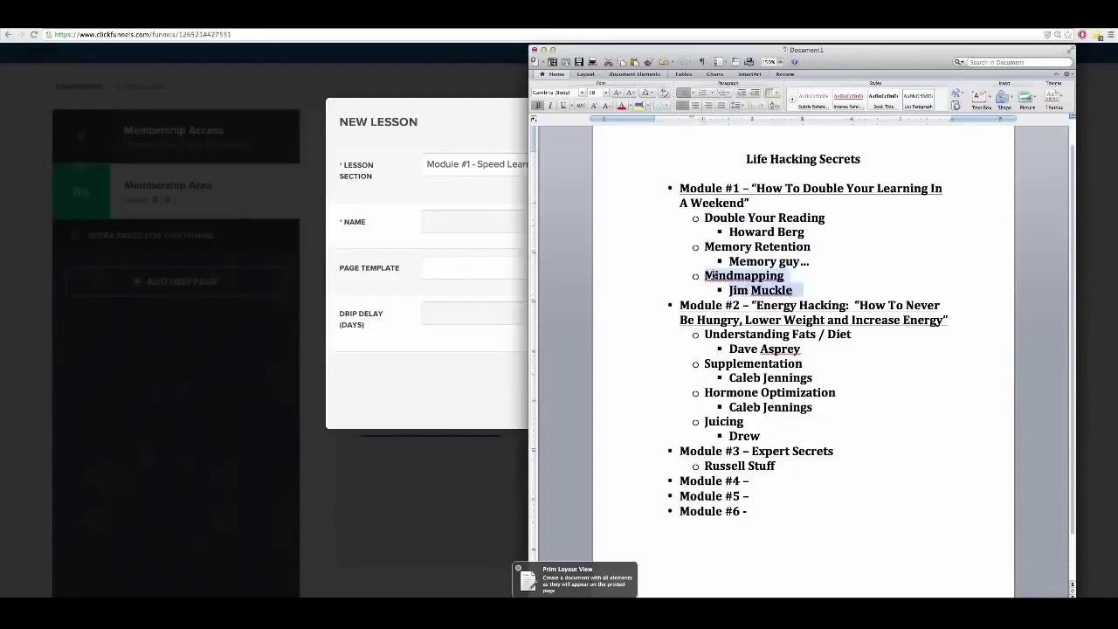
left_click_drag(803, 291, 705, 218)
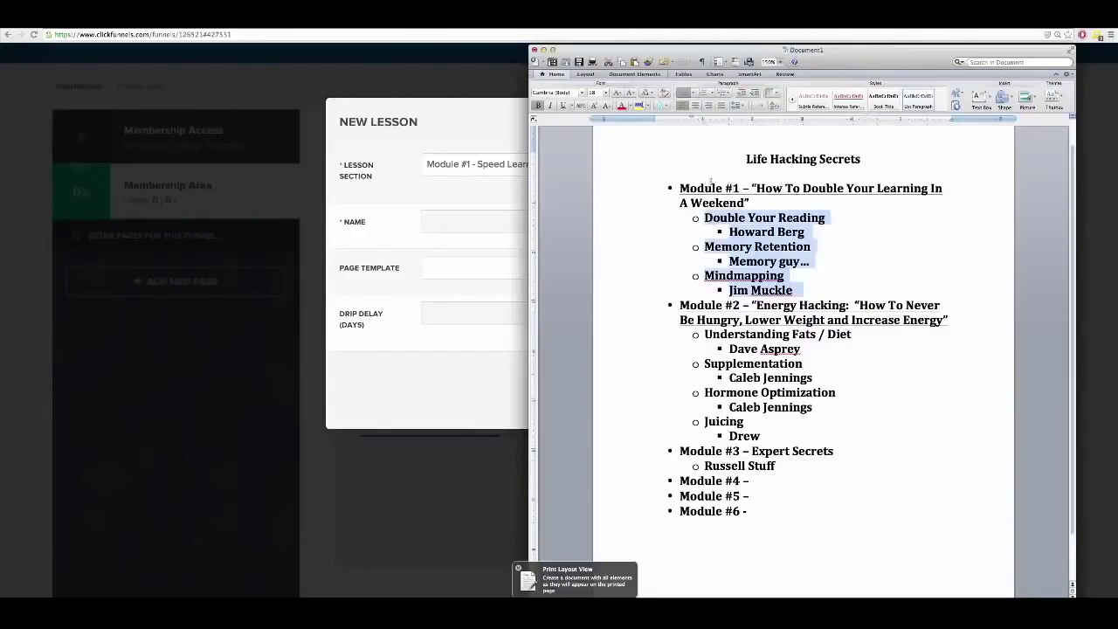
key("super+Tab")
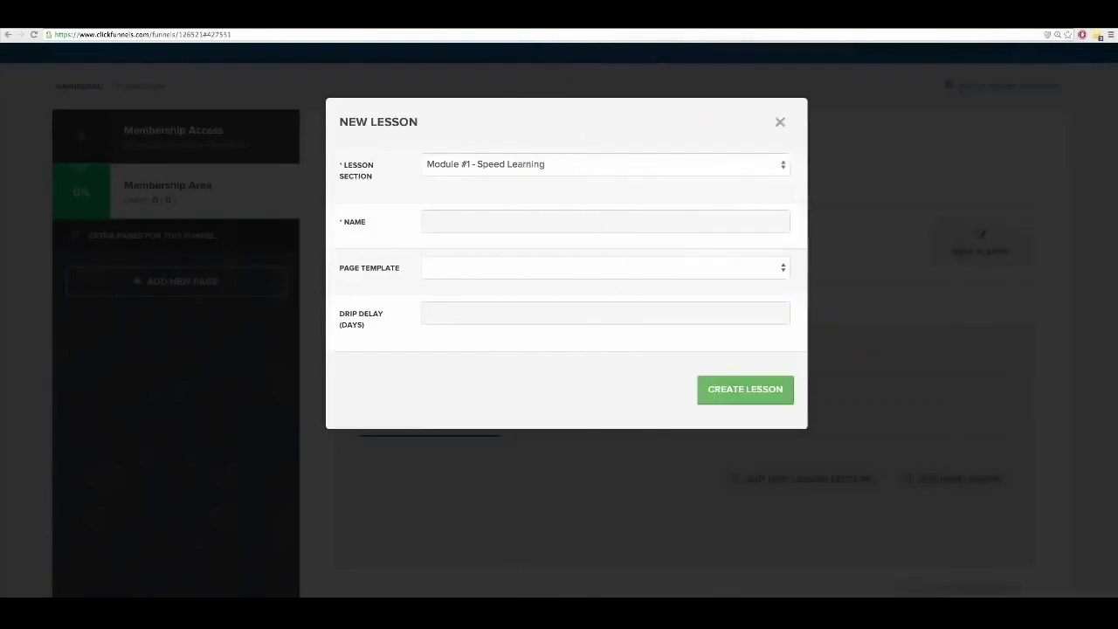
Name the lesson "Speed Learning Masterclass", give it the Video Lesson template and a drip delay of 0 days, and create it.
left_click(437, 221)
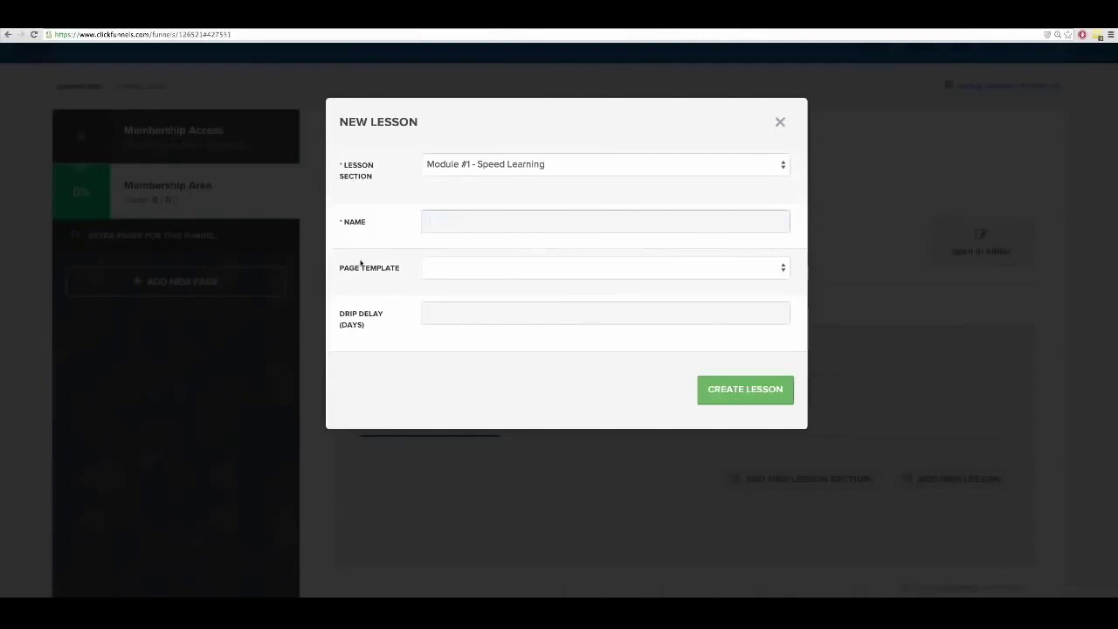
type("Speed Learning Masterclass")
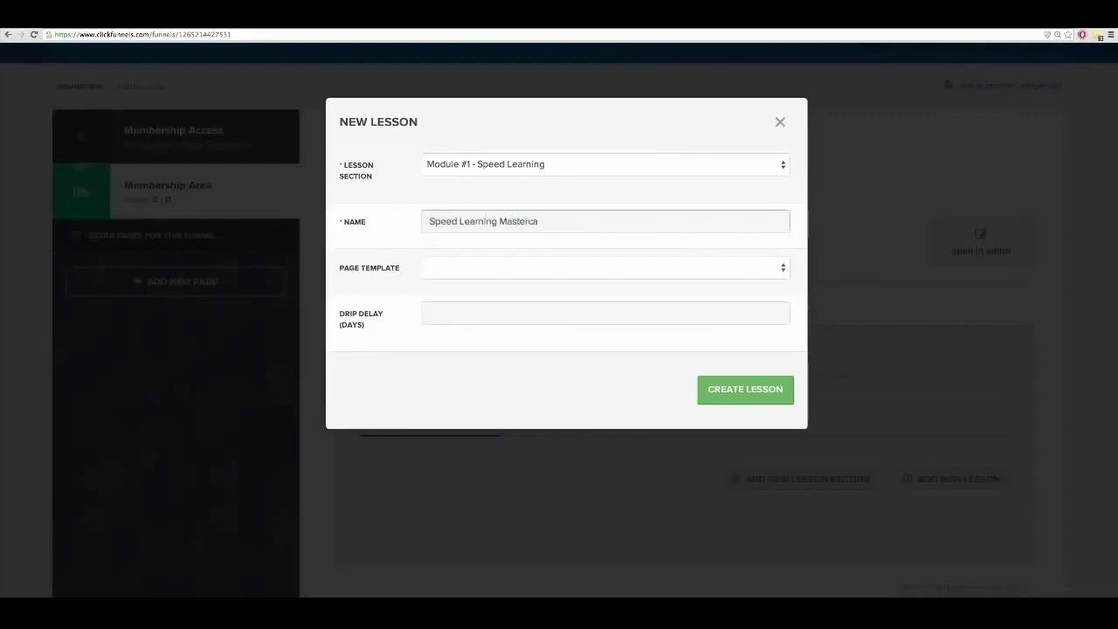
left_click(427, 273)
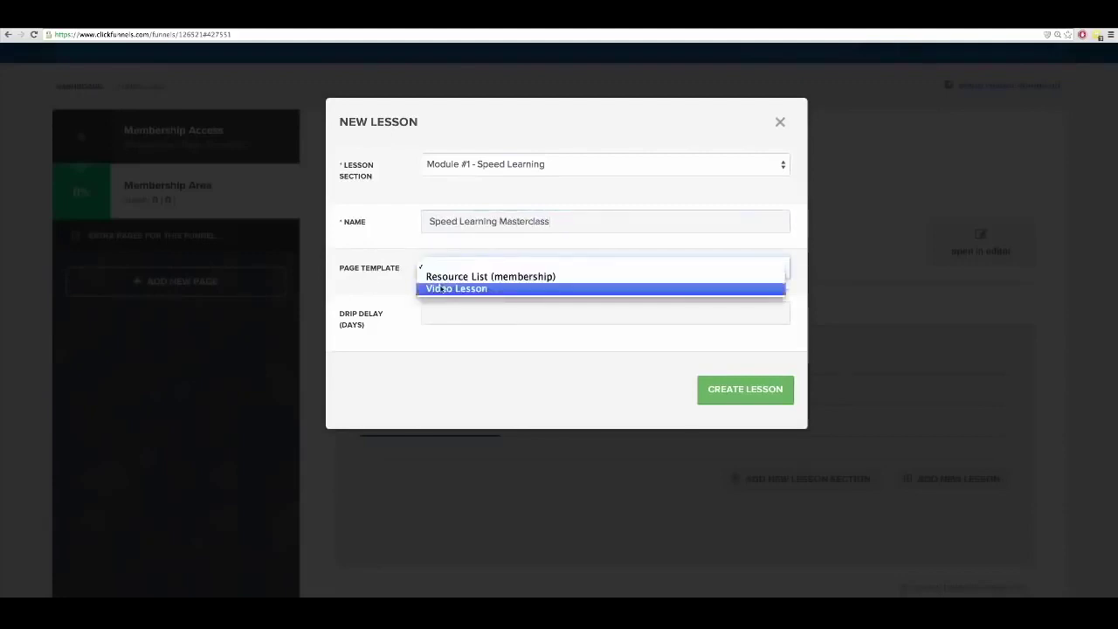
left_click(441, 288)
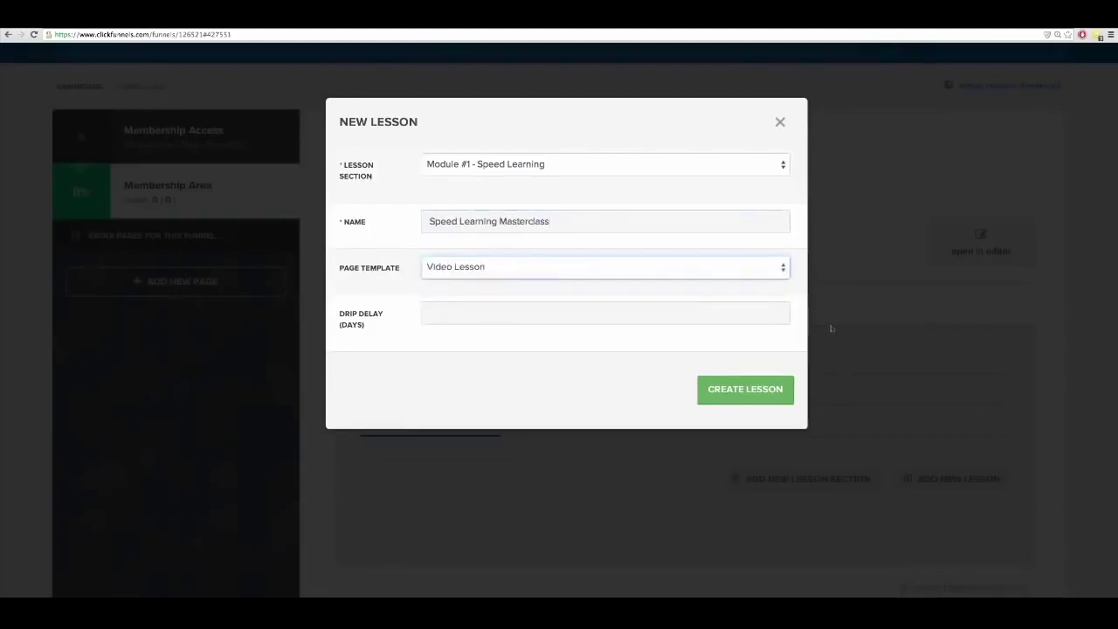
left_click(776, 318)
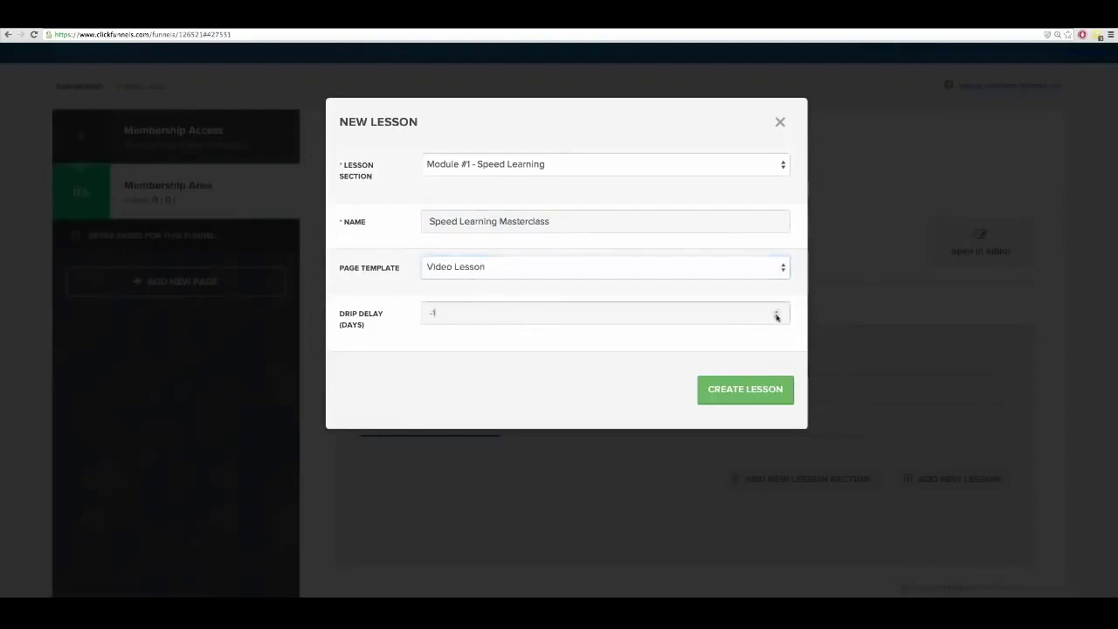
left_click(776, 319)
left_click(777, 316)
left_click(777, 310)
left_click(729, 389)
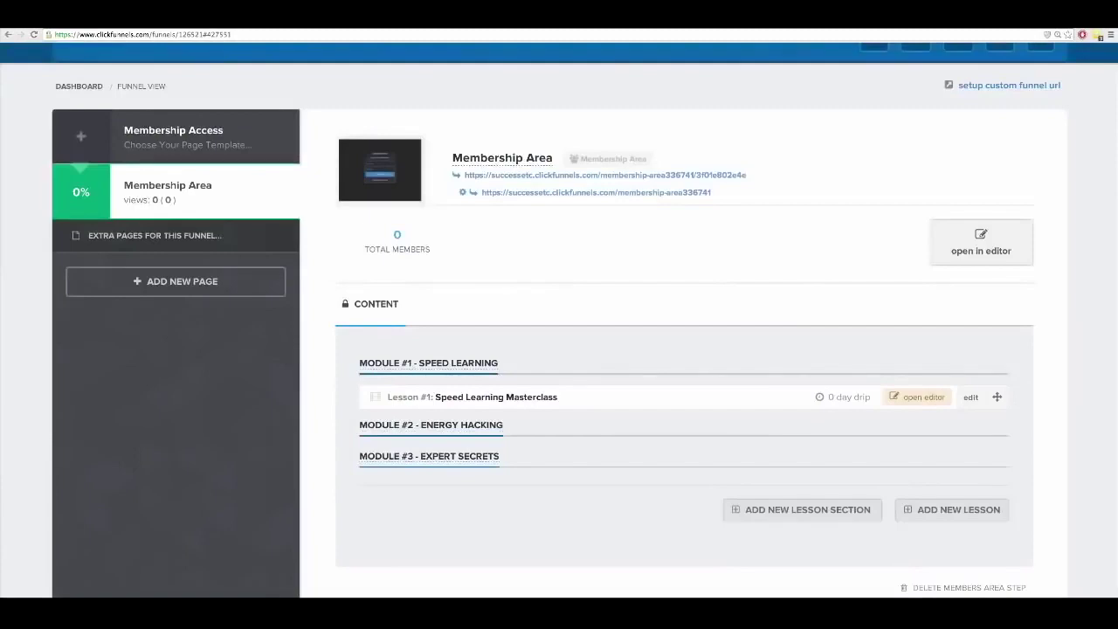
Switch to the Word outline, look up the first topic under Module #1, and return to the ClickFunnels funnel page.
key("super+Tab")
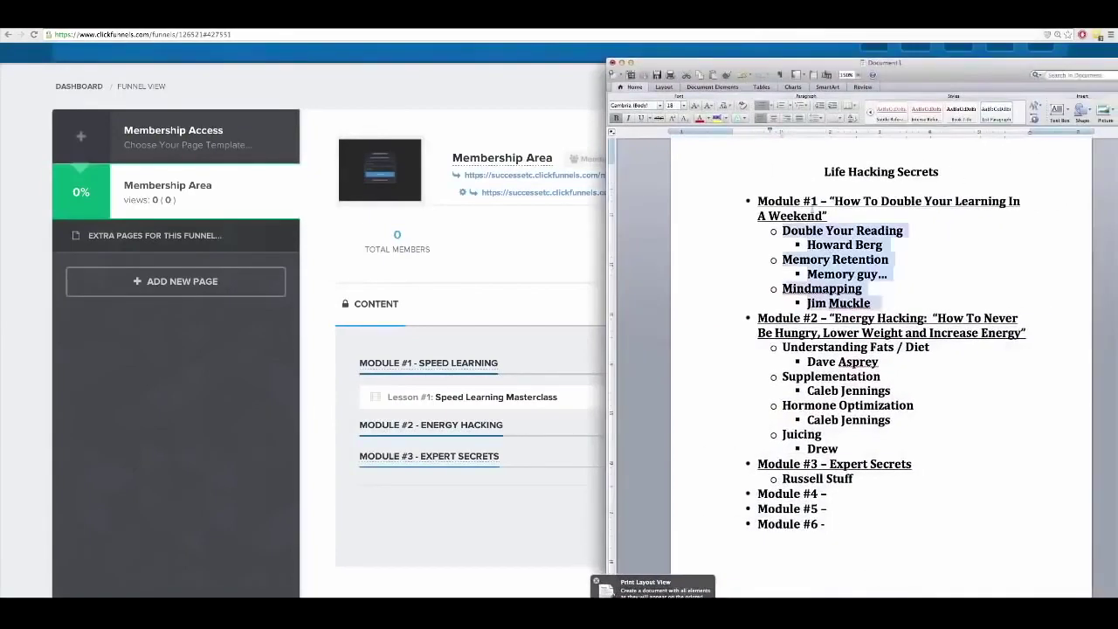
left_click(885, 247)
left_click_drag(885, 247, 781, 230)
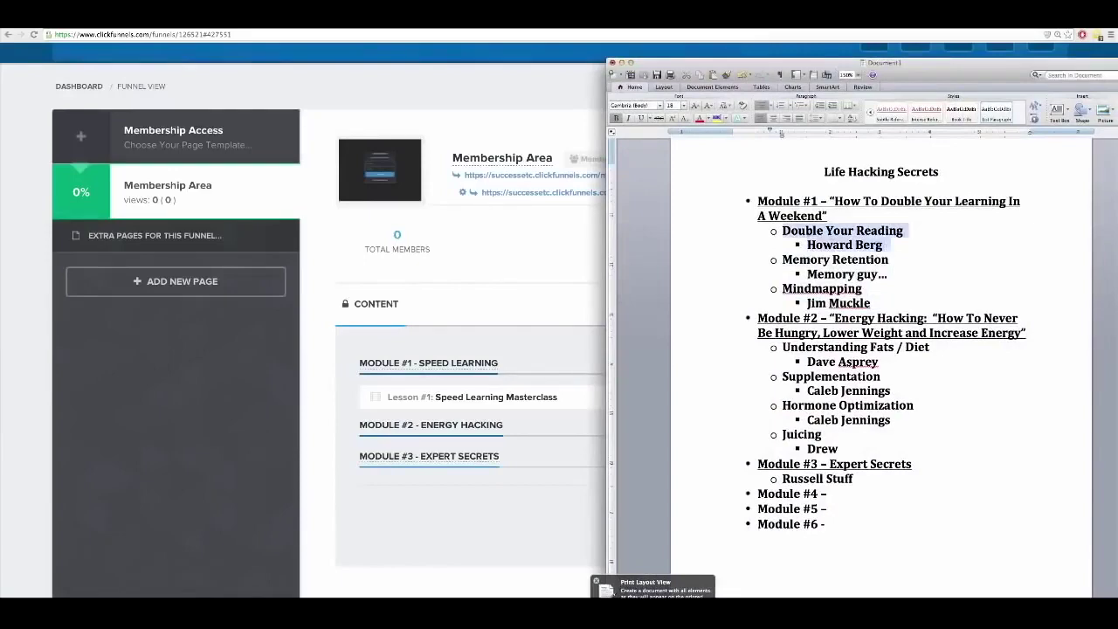
key("super+Tab")
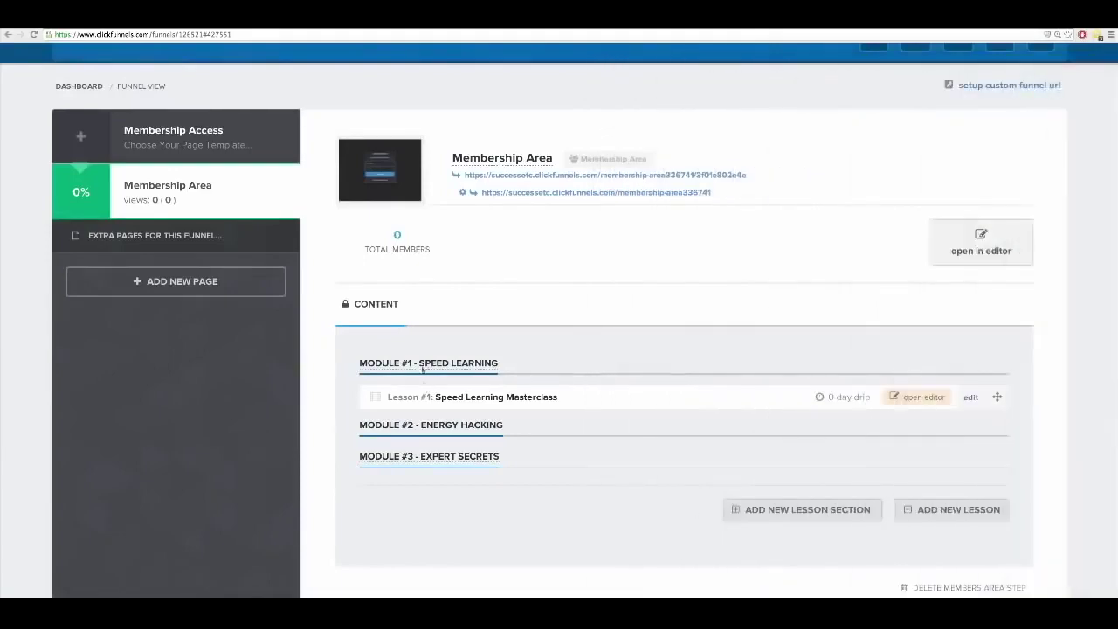
Start another lesson in "Module #1 - Speed Learning" and name it "Double Your Reading".
left_click(943, 510)
left_click(471, 177)
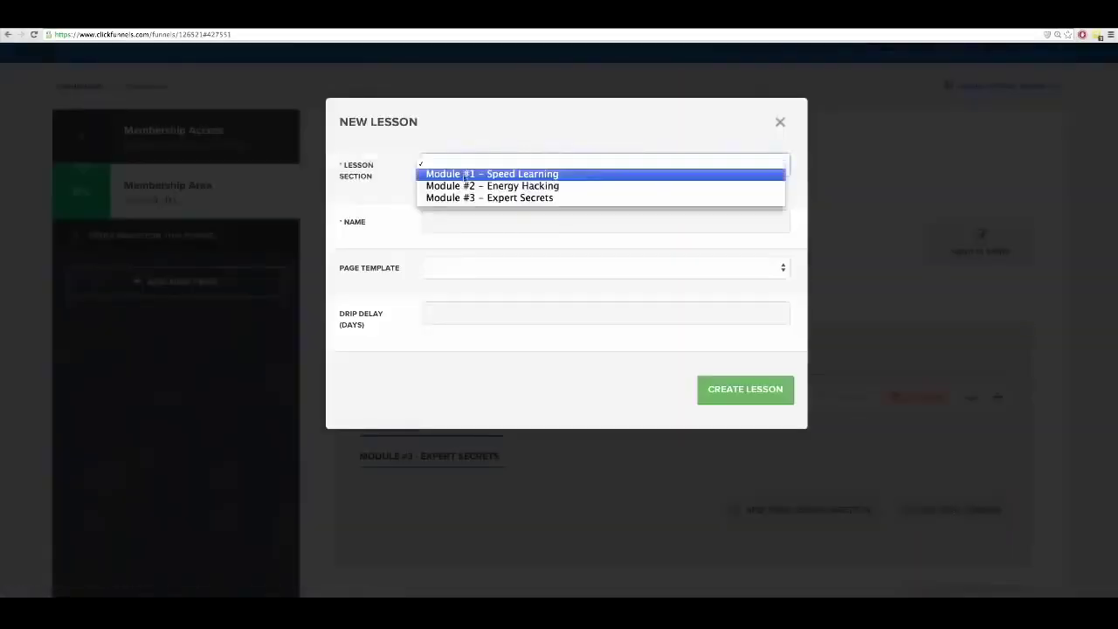
left_click(472, 173)
left_click(445, 224)
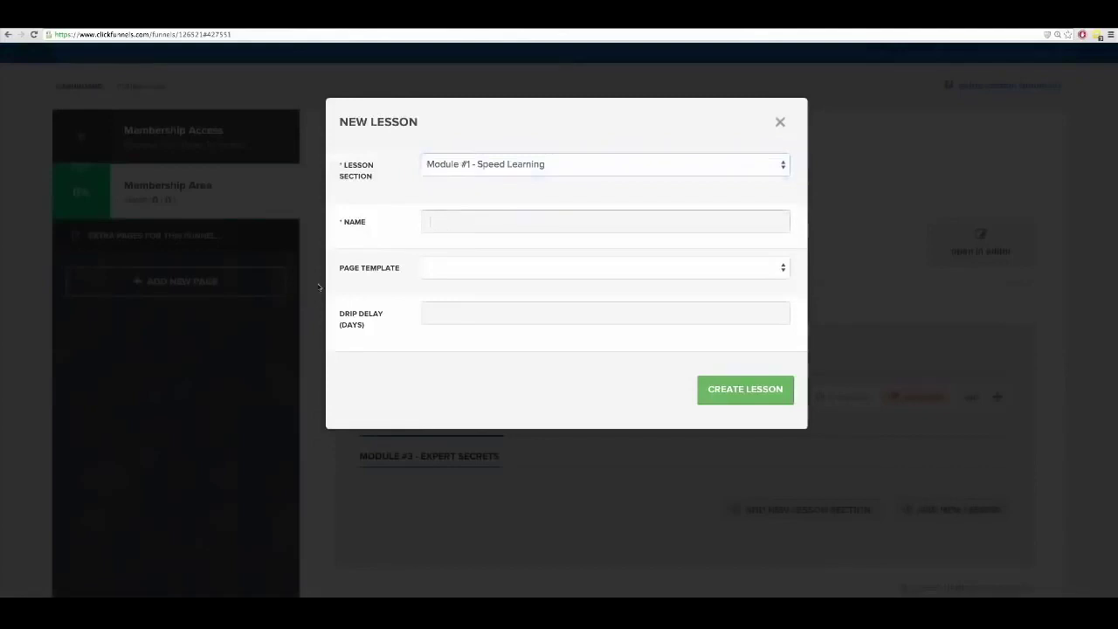
type("Doulbe")
key("BackSpace")
key("BackSpace")
key("BackSpace")
type("ble Your Reading - How t")
key("BackSpace")
key("BackSpace")
key("BackSpace")
key("BackSpace")
key("BackSpace")
key("BackSpace")
key("BackSpace")
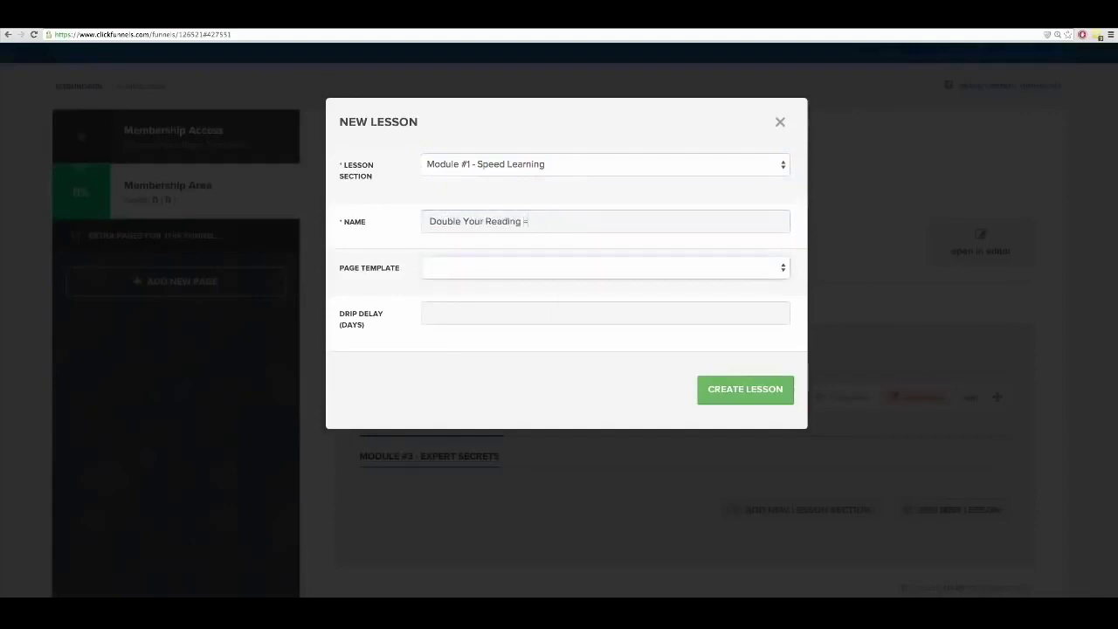
key("BackSpace")
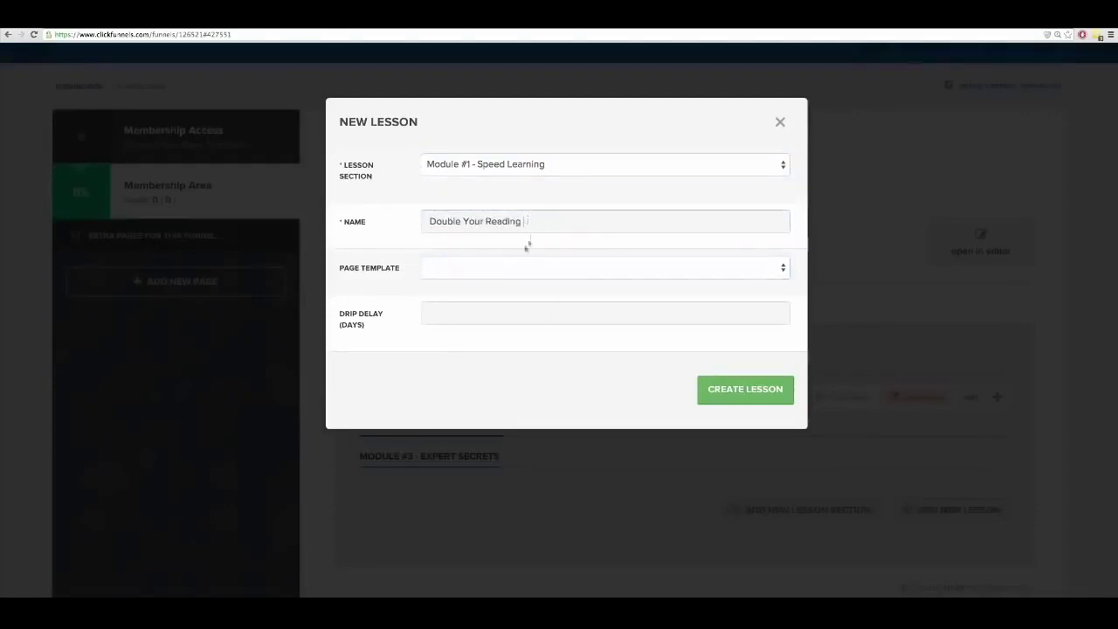
Give the Double Your Reading lesson the Video Lesson template and a drip delay of 0 days, and create it.
left_click(524, 268)
left_click(505, 288)
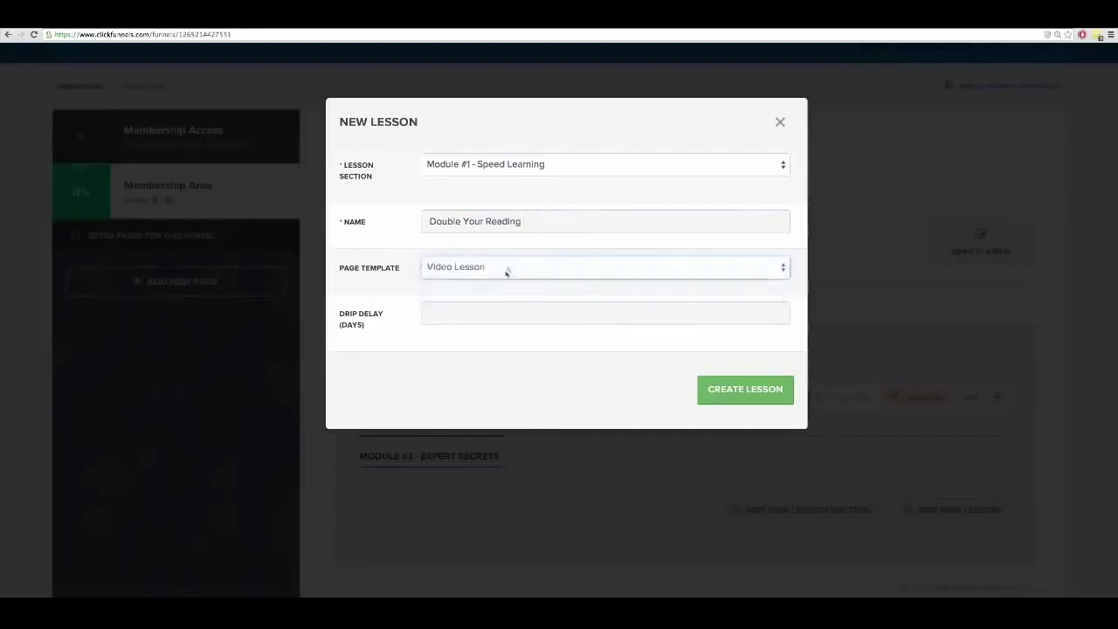
left_click(489, 312)
left_click(776, 311)
left_click(776, 318)
left_click(745, 389)
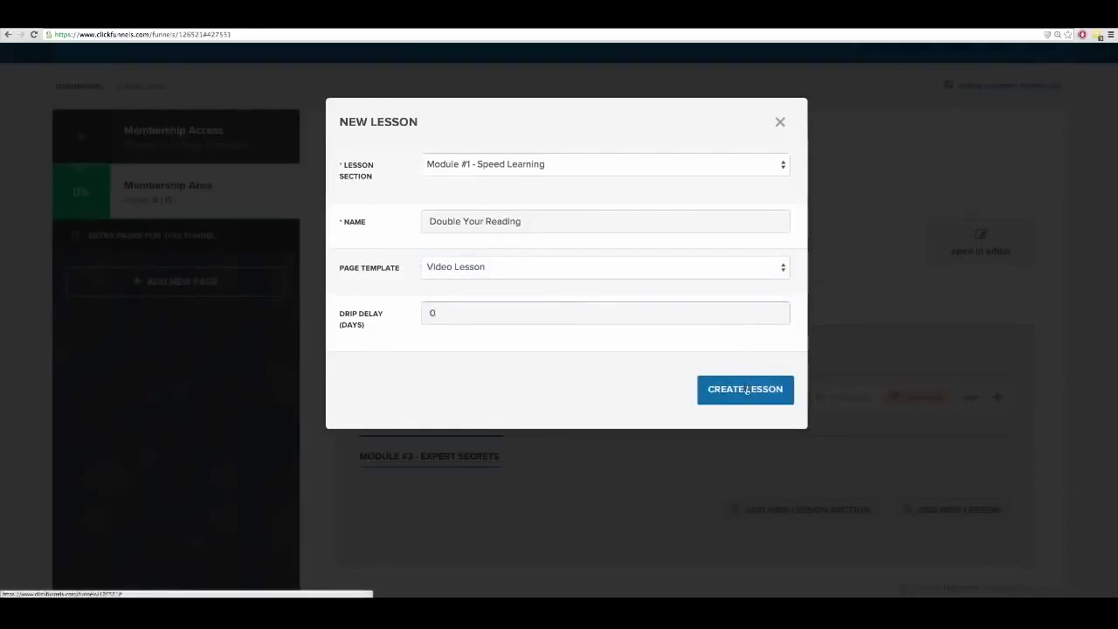
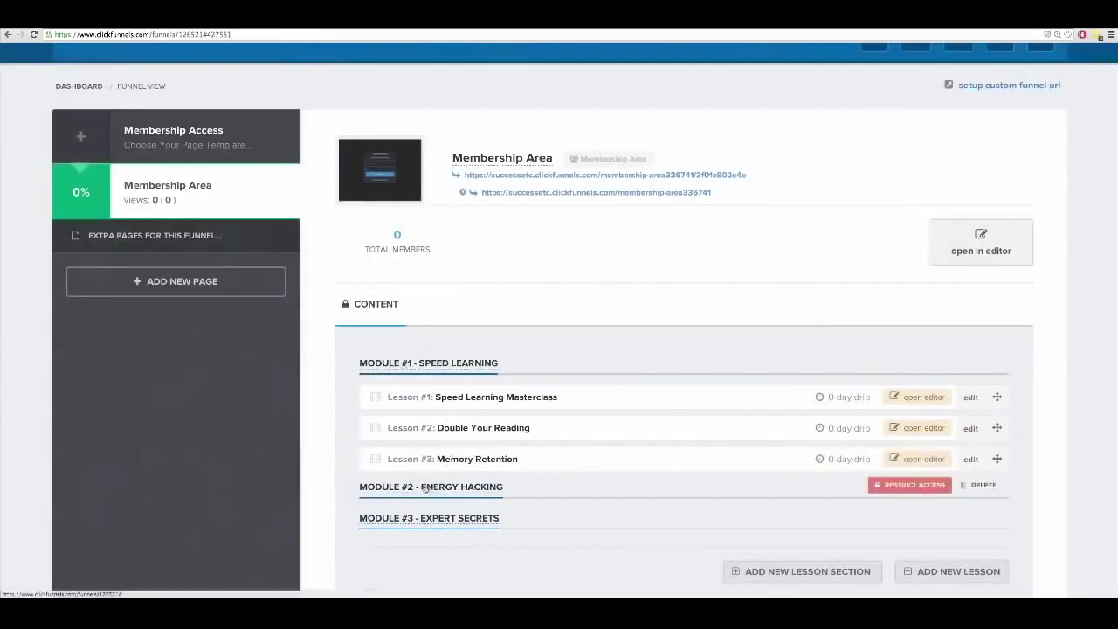
Create a lesson named "Energy Hacking Masterclass" in "Module #2 - Energy Hacking" with the Video Lesson template.
scroll(446, 495, "down", 1)
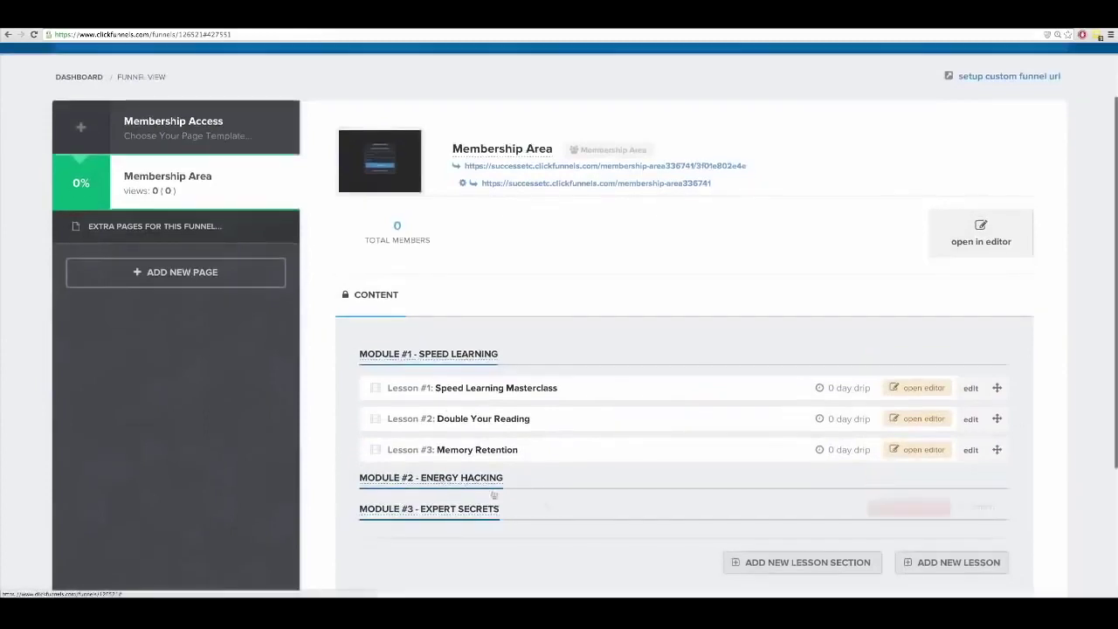
left_click(961, 563)
left_click(516, 164)
left_click(494, 185)
left_click(478, 224)
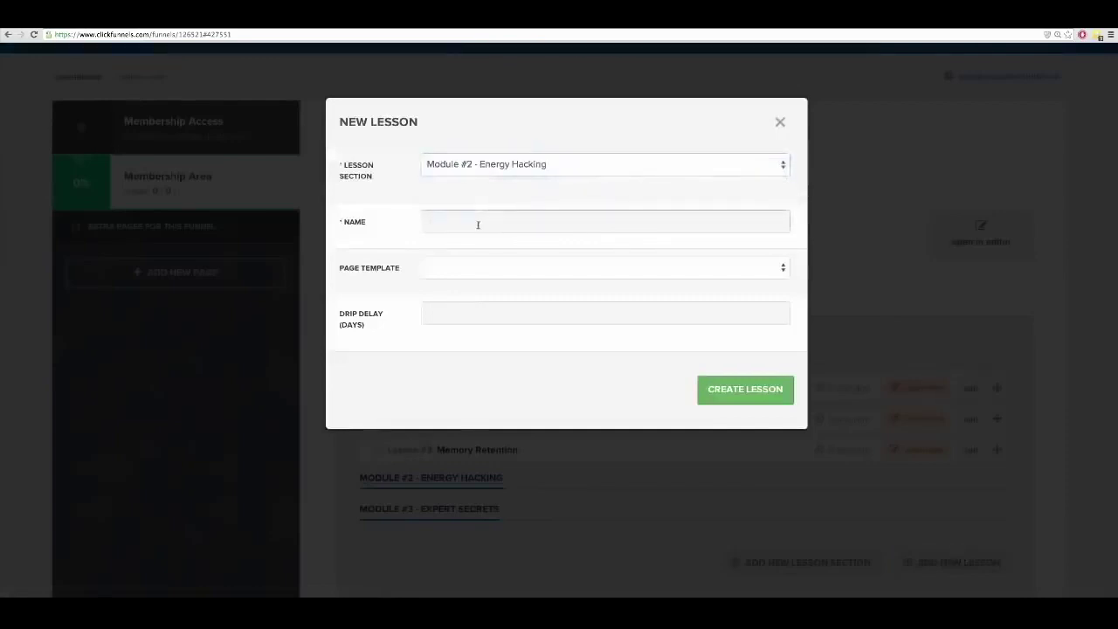
type("Understan")
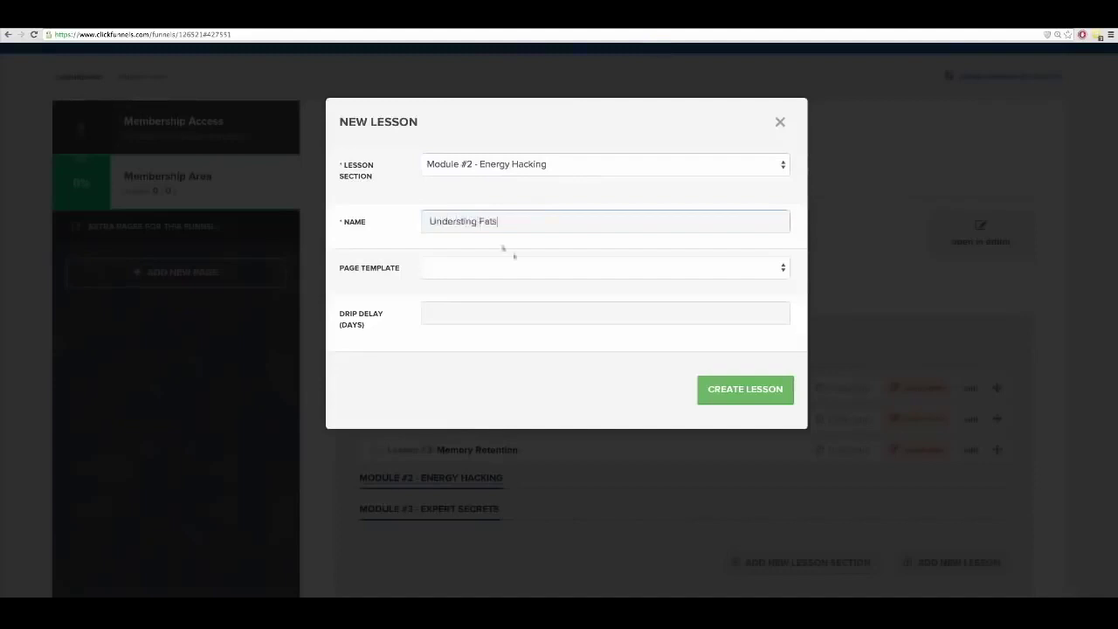
key("ctrl+a")
type("U")
type("nergy Hackin")
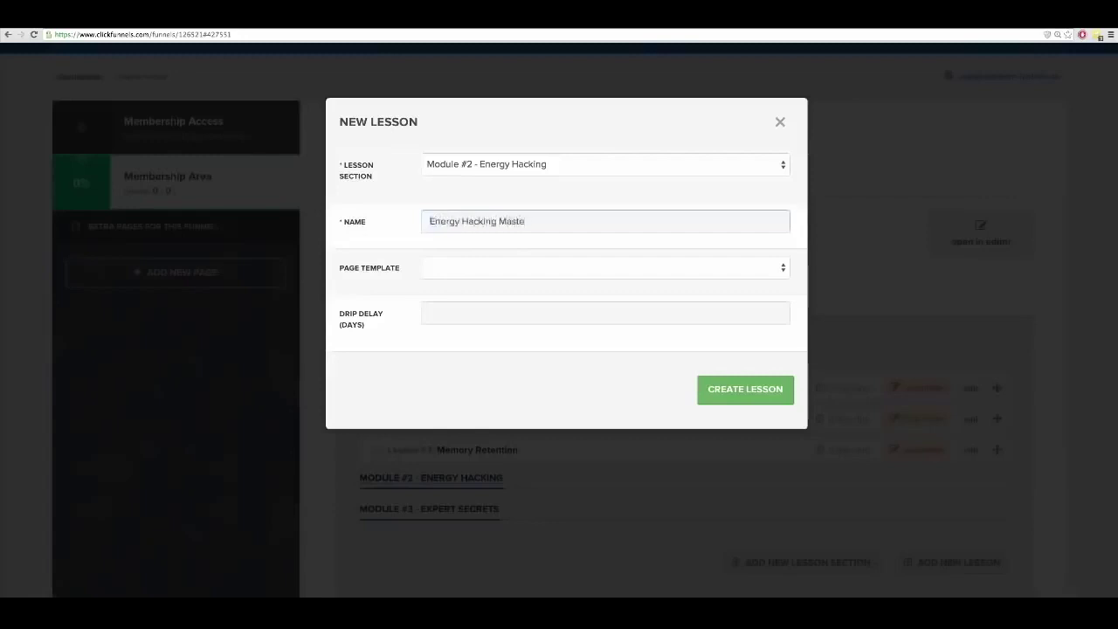
type("g Masterclass")
left_click(528, 273)
left_click(524, 288)
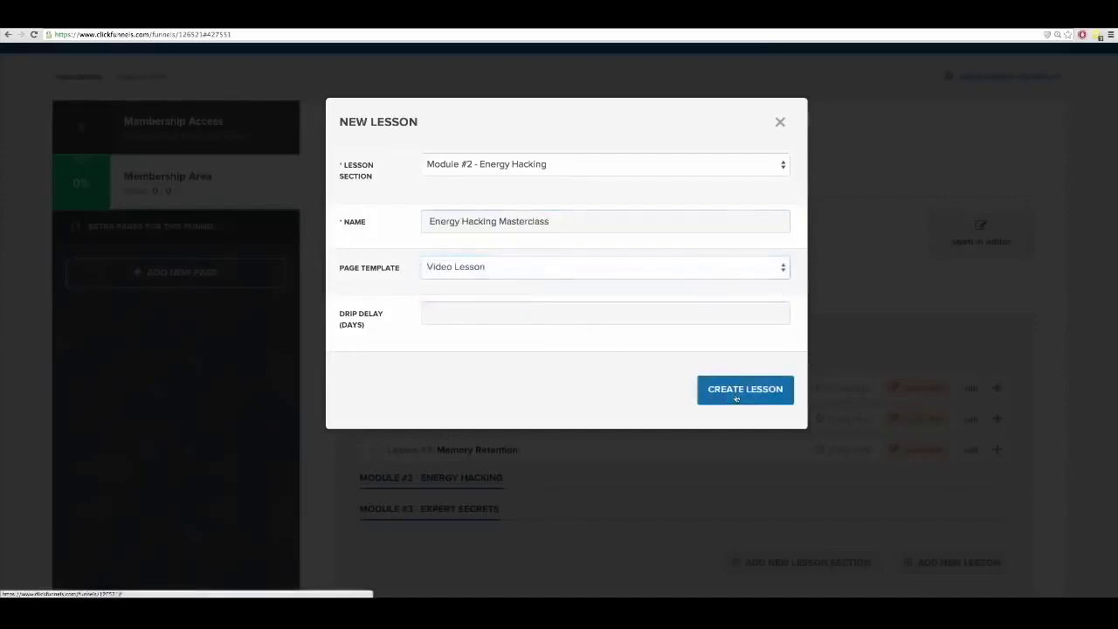
left_click(744, 389)
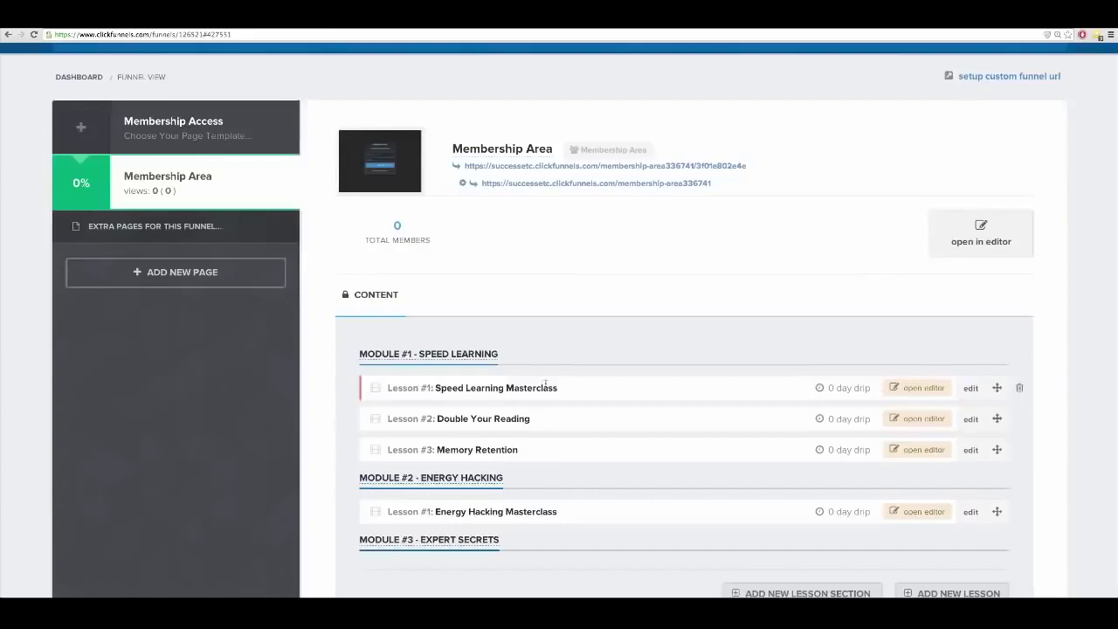
Create a lesson named "Supplementation" in "Module #2 - Energy Hacking" with the Video Lesson template.
scroll(578, 491, "down", 1)
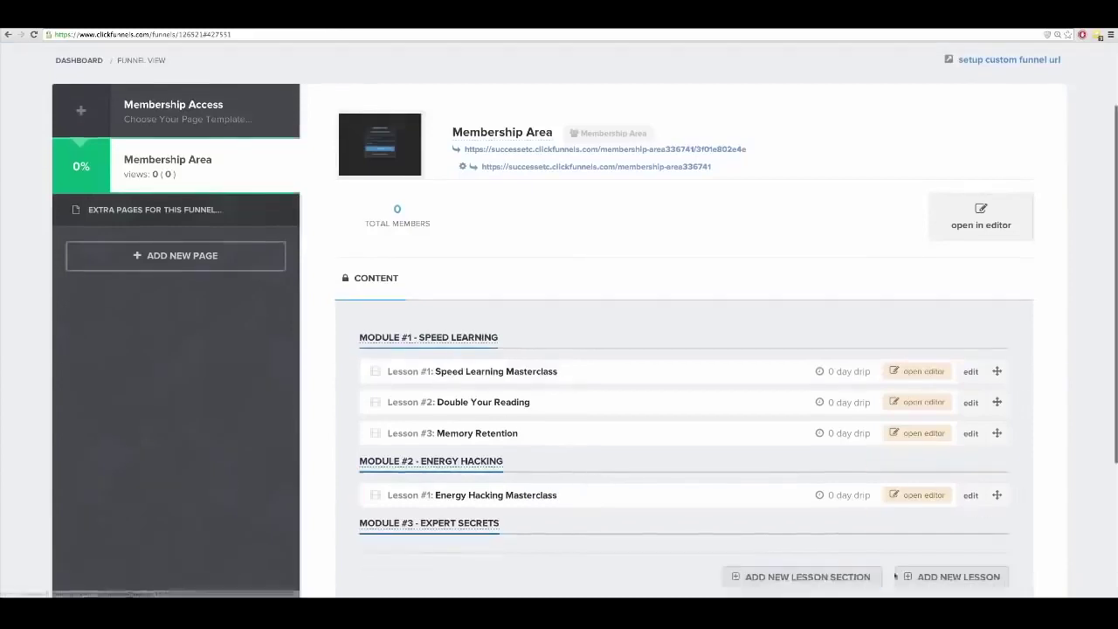
left_click(952, 576)
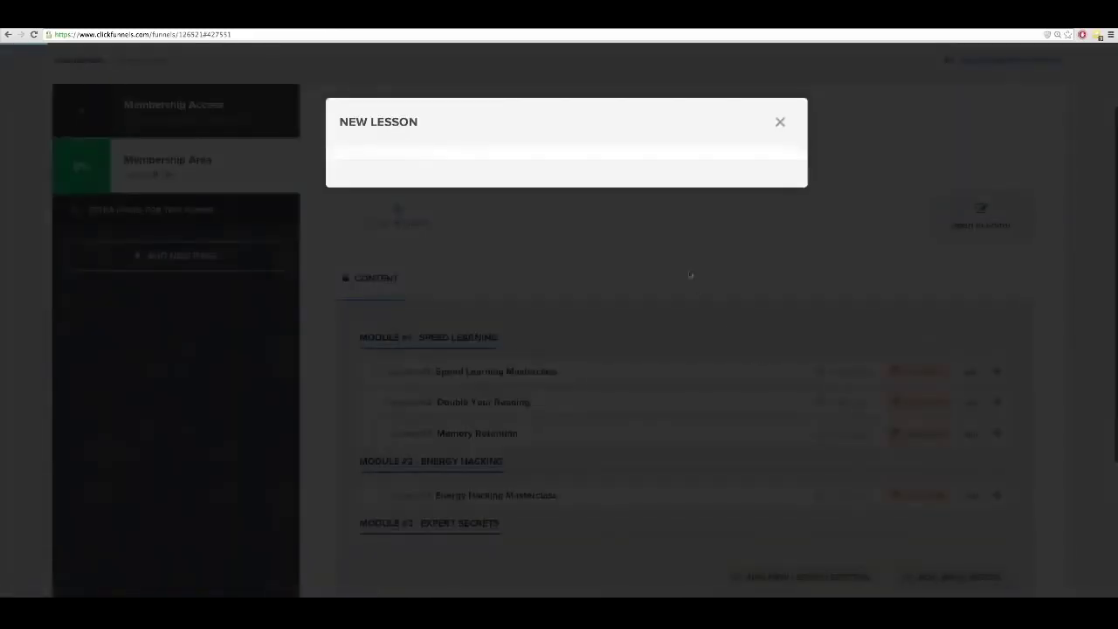
left_click(479, 171)
left_click(478, 185)
left_click(466, 219)
type("Supplement")
left_click(488, 268)
left_click(489, 288)
left_click(748, 391)
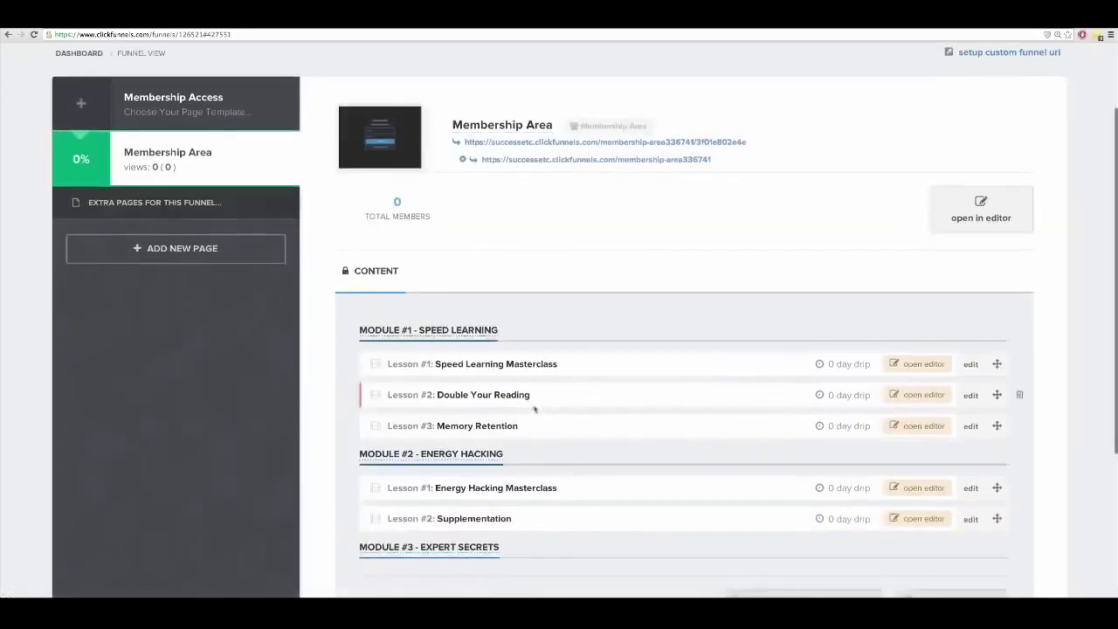
scroll(486, 344, "down", 1)
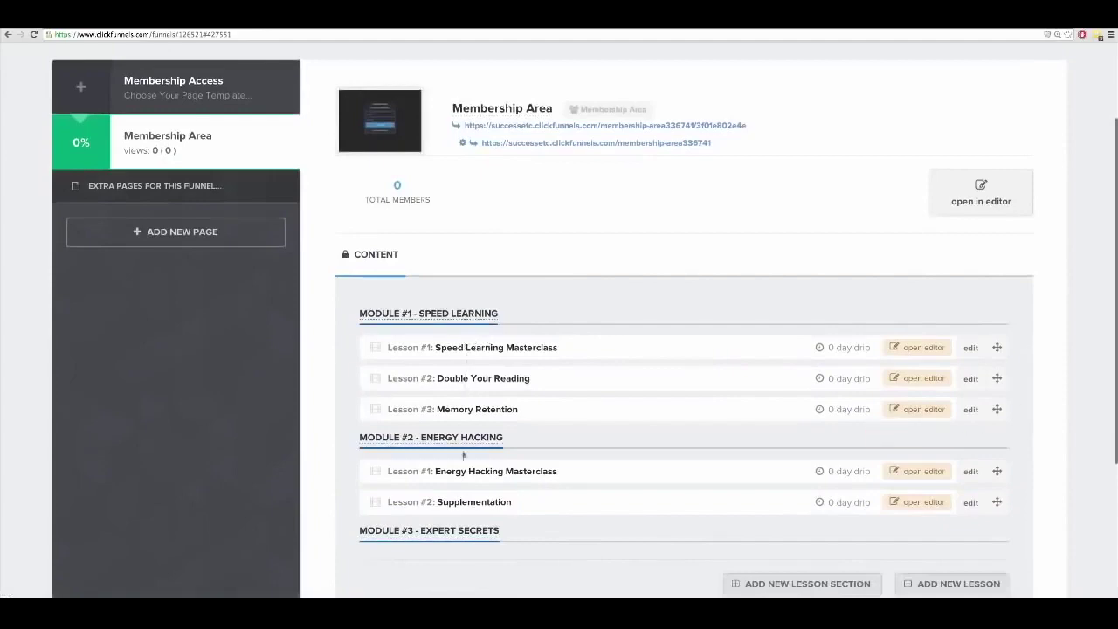
scroll(336, 429, "down", 1)
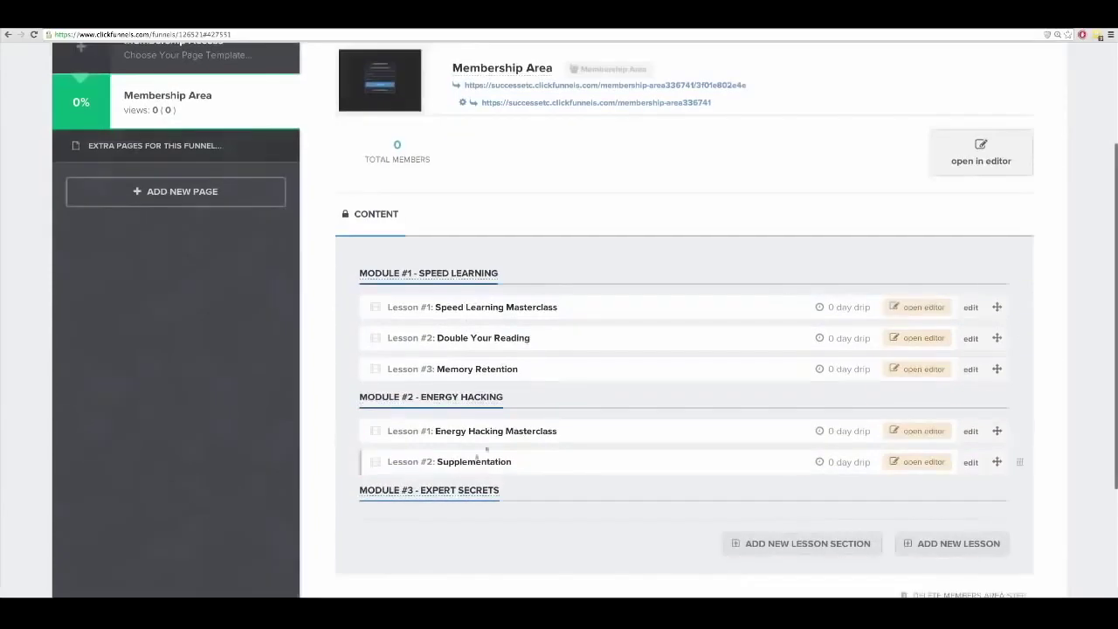
Open the Speed Learning Masterclass lesson from Module #1 in the page editor.
scroll(468, 307, "up", 2)
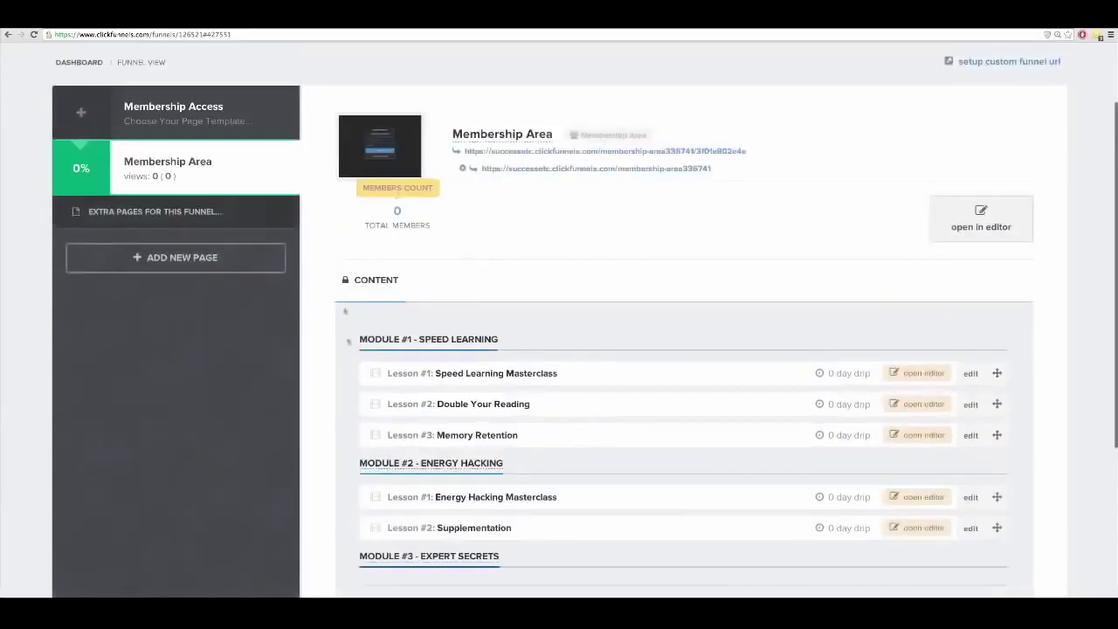
scroll(521, 337, "down", 1)
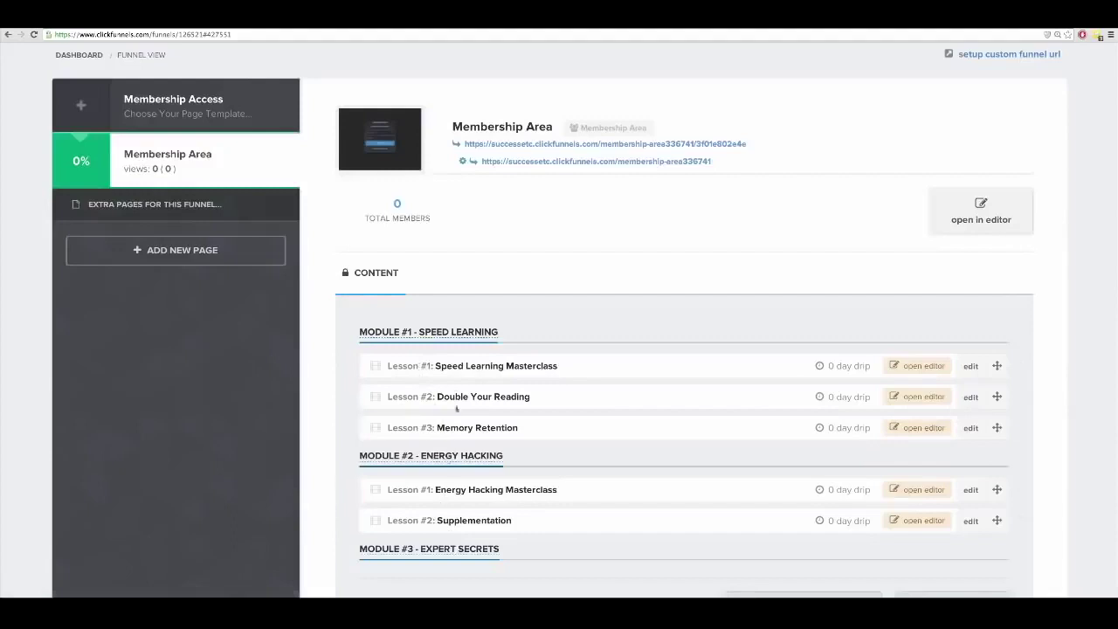
double_click(487, 366)
left_click(919, 366)
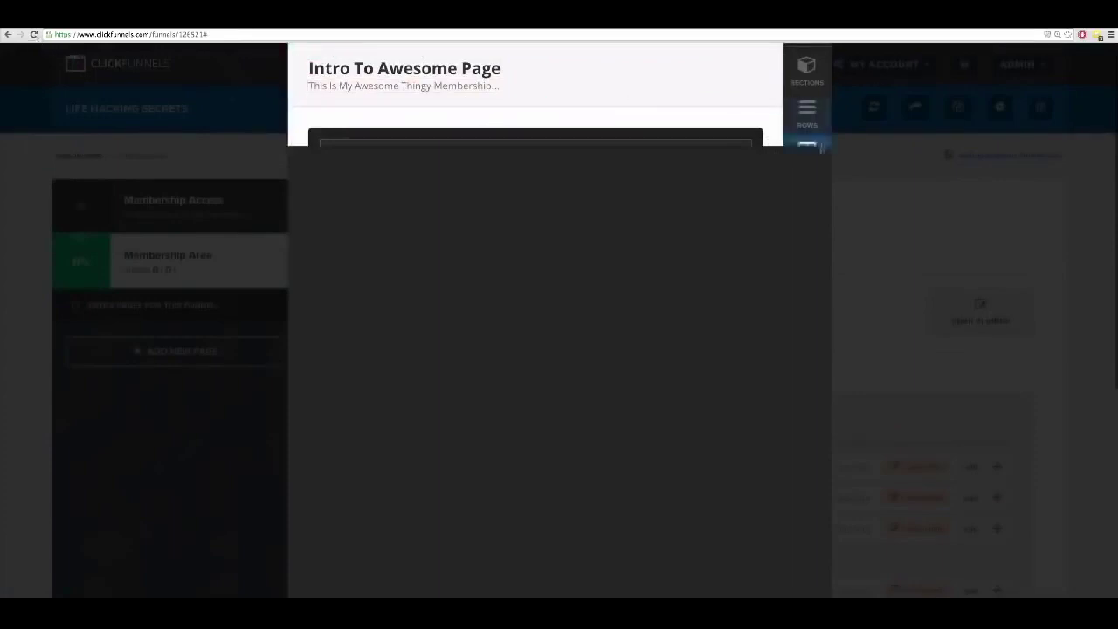
left_click(89, 73)
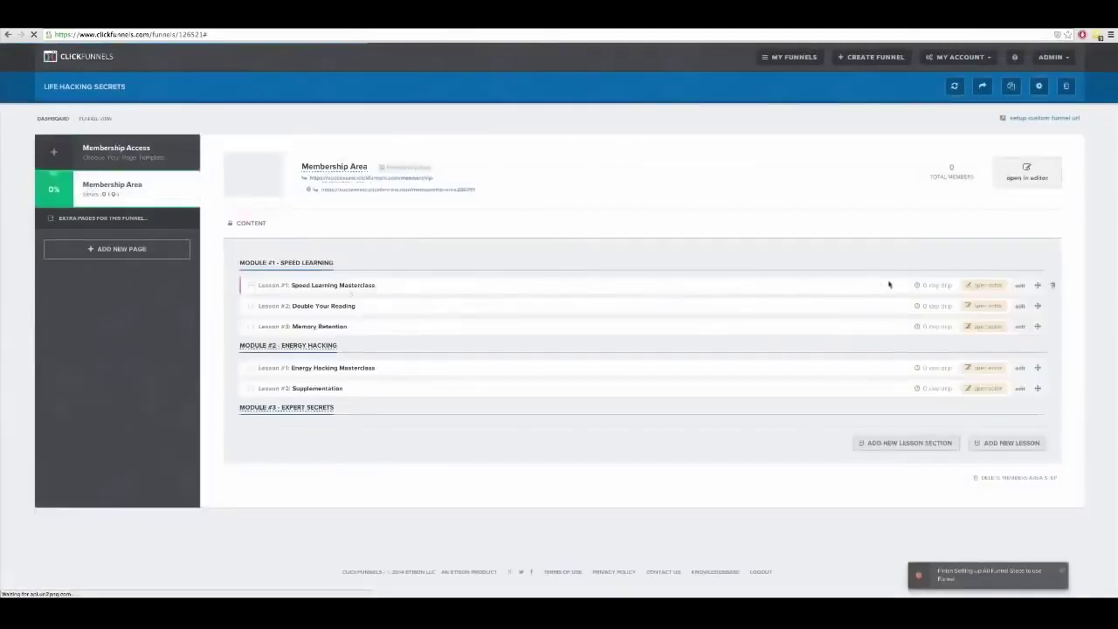
left_click(985, 286)
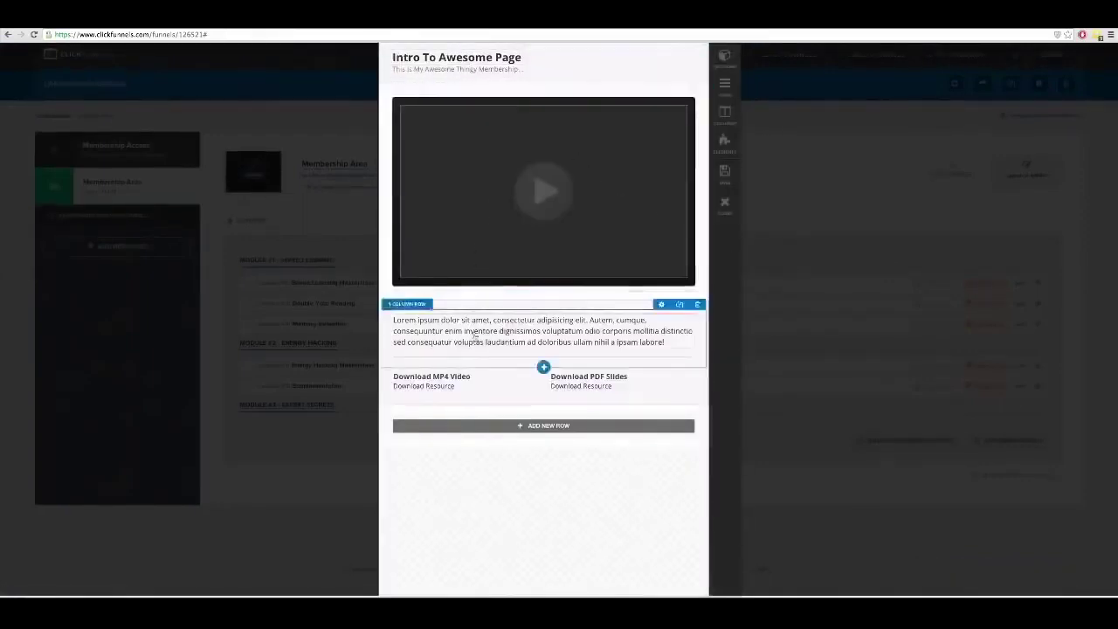
Replace the lesson page's "Intro To Awesome Page" headline with "Speed Learning Masterclass".
triple_click(485, 57)
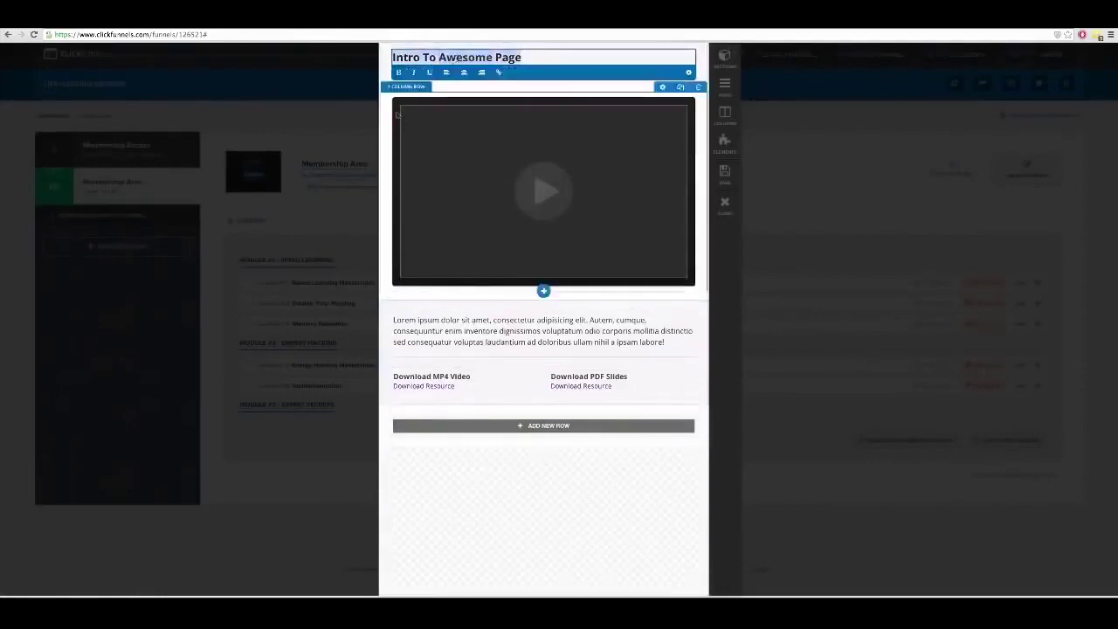
type("S")
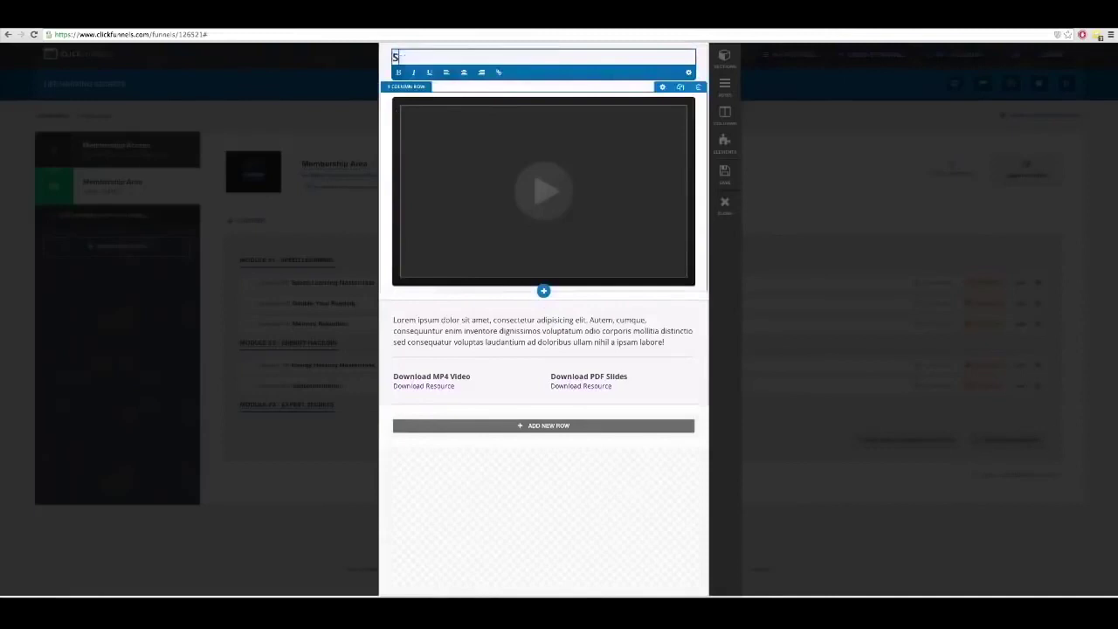
type("pead Learning Master")
type("cal")
type("lass")
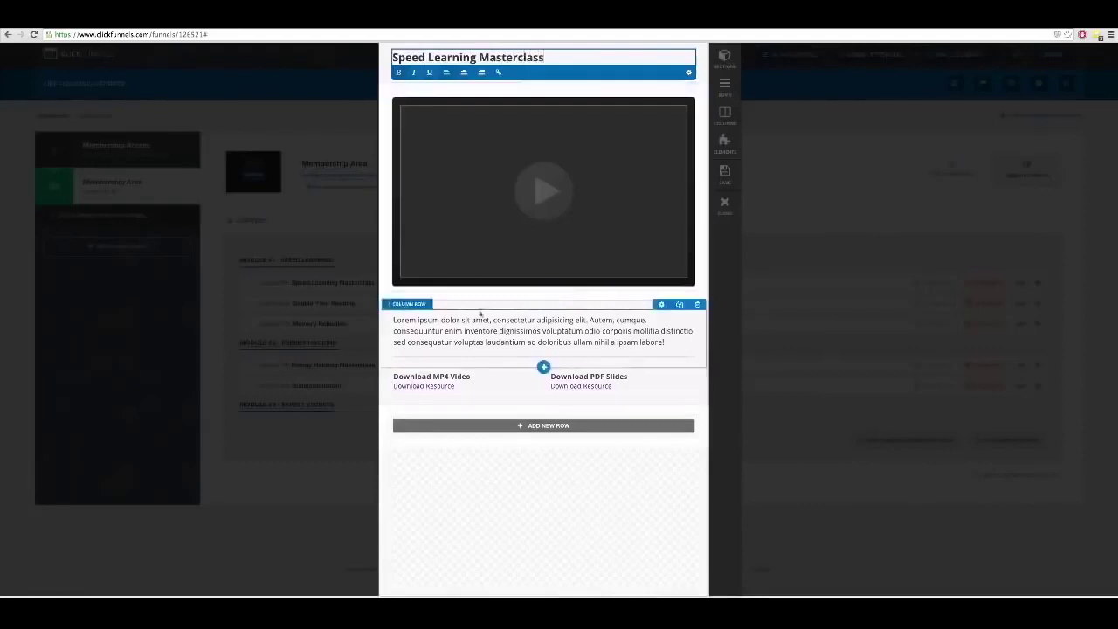
left_click(541, 445)
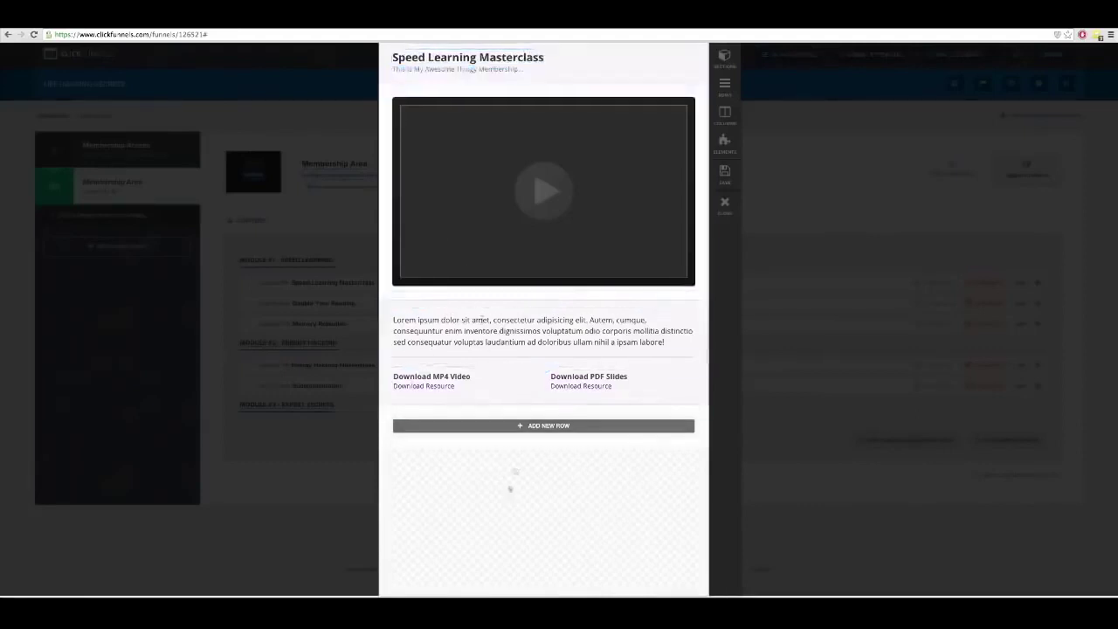
Replace the subheadline below the lesson title with "System overview of how to learn fast...".
left_click(468, 70)
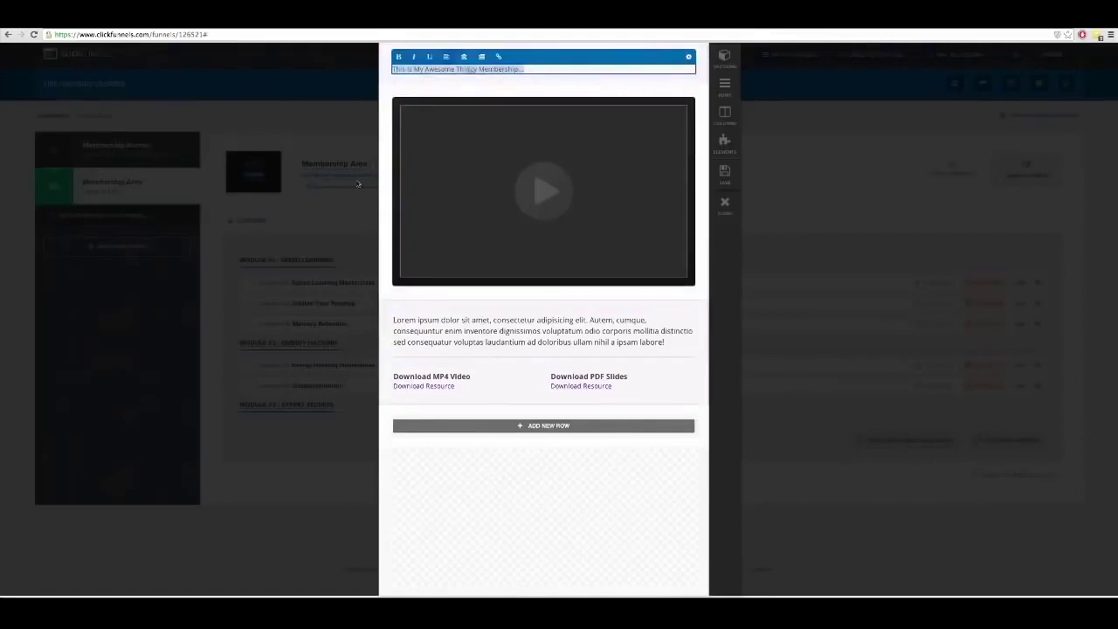
key("BackSpace")
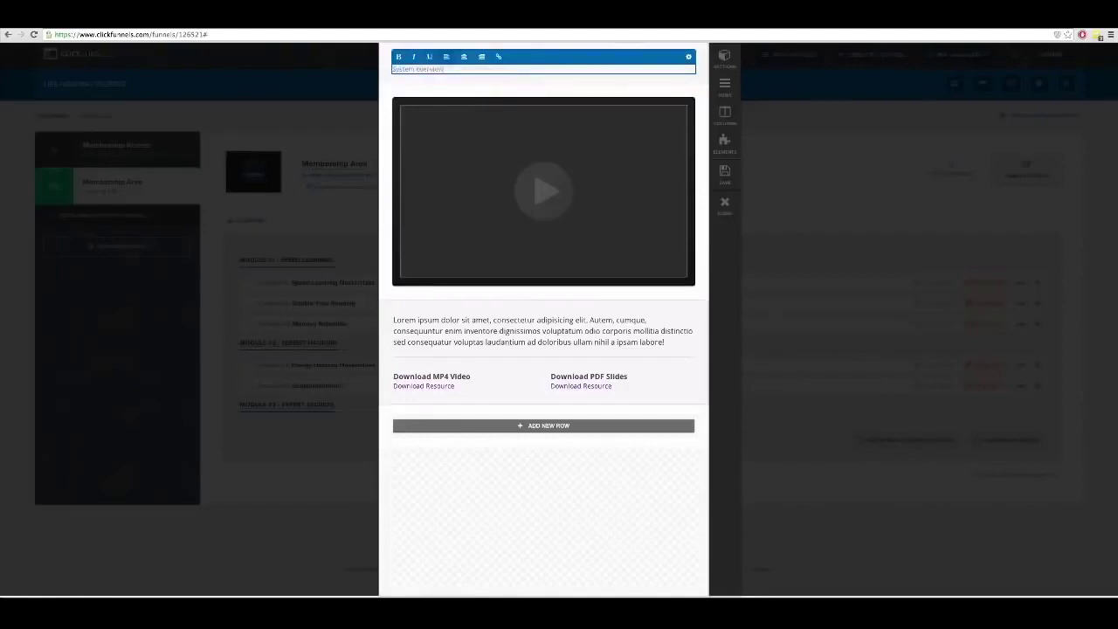
type("to learn fast...")
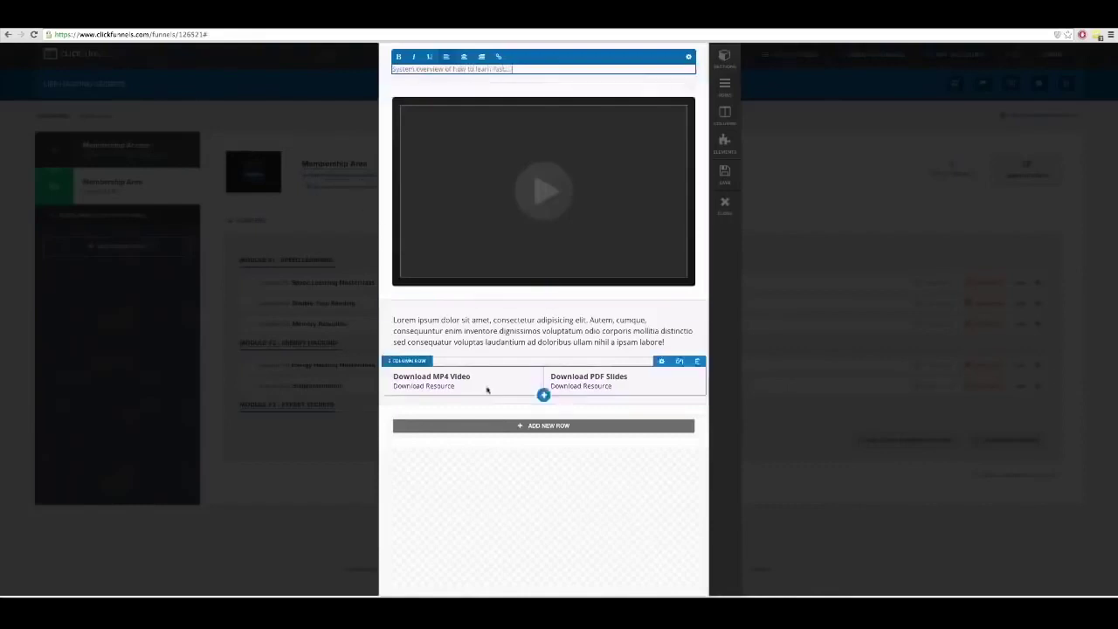
left_click(541, 185)
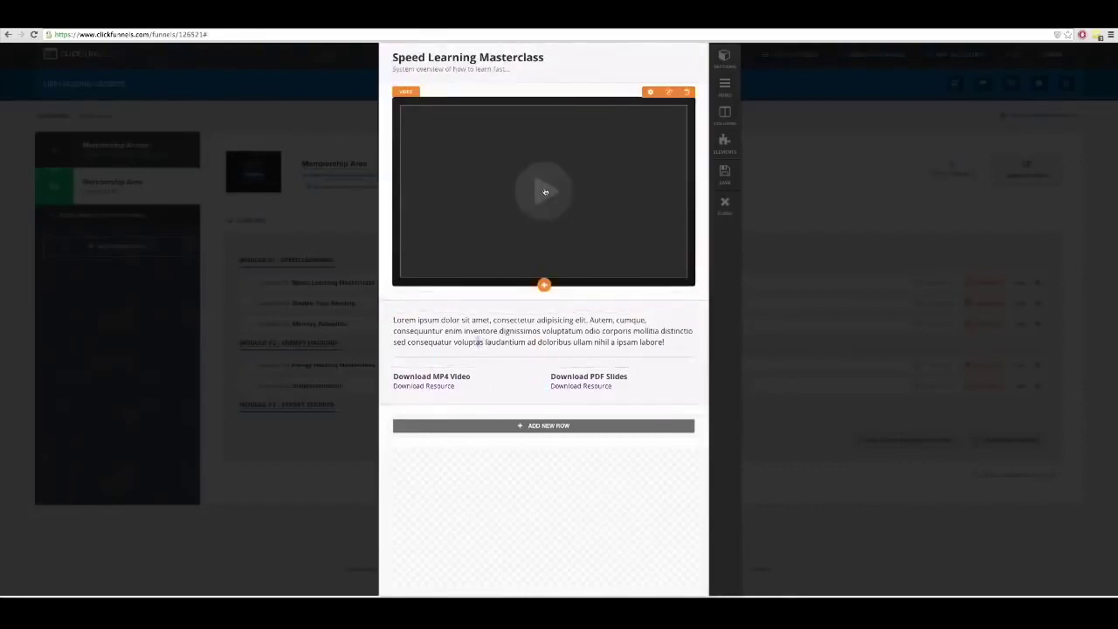
Open youtube.com in a new browser tab and start uploading the Dot Com Secrets video file.
key("ctrl+t")
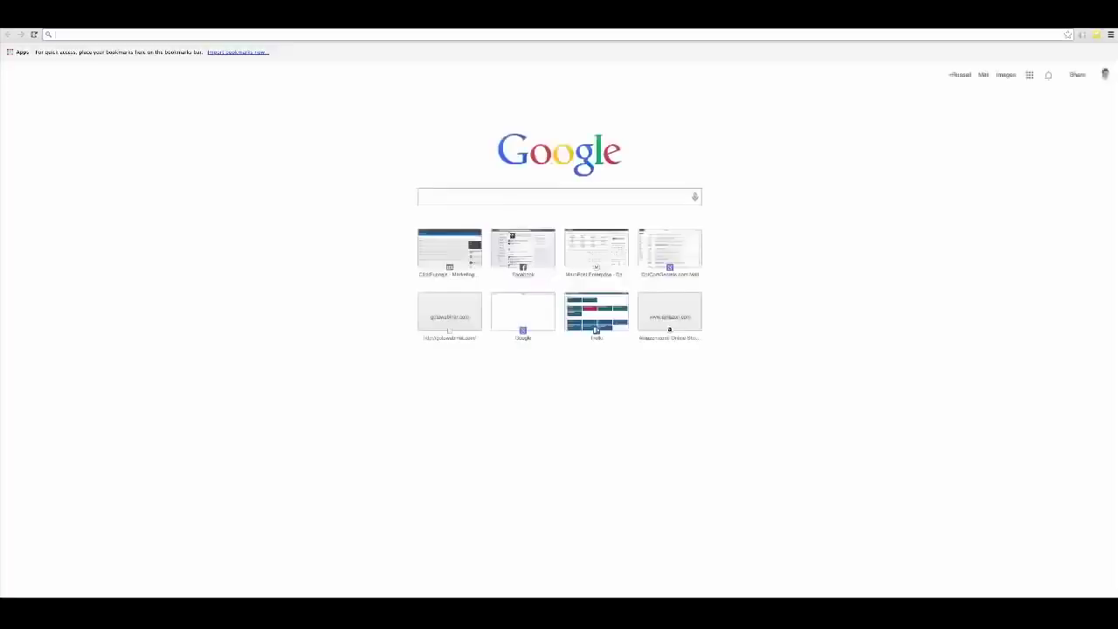
type("youtube.com")
key("Return")
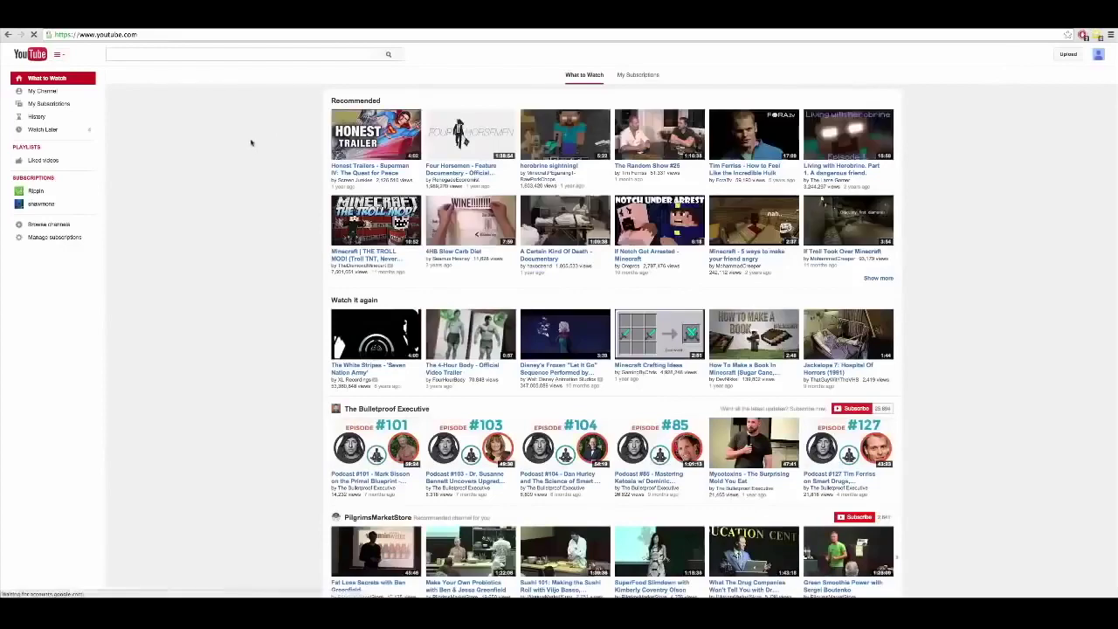
left_click(1068, 54)
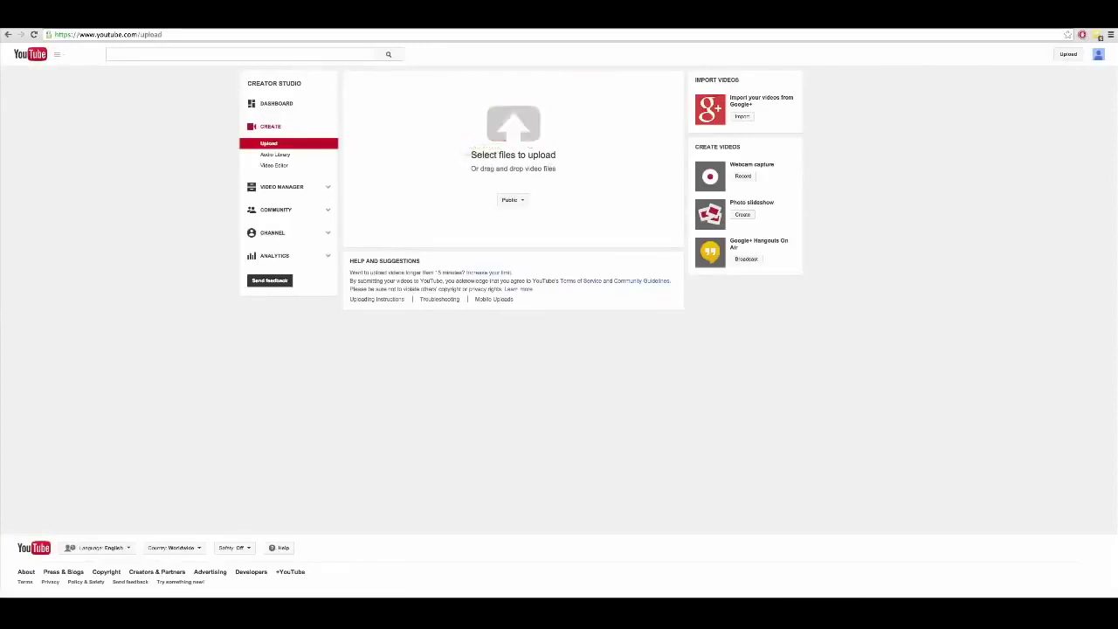
left_click_drag(1117, 140, 517, 146)
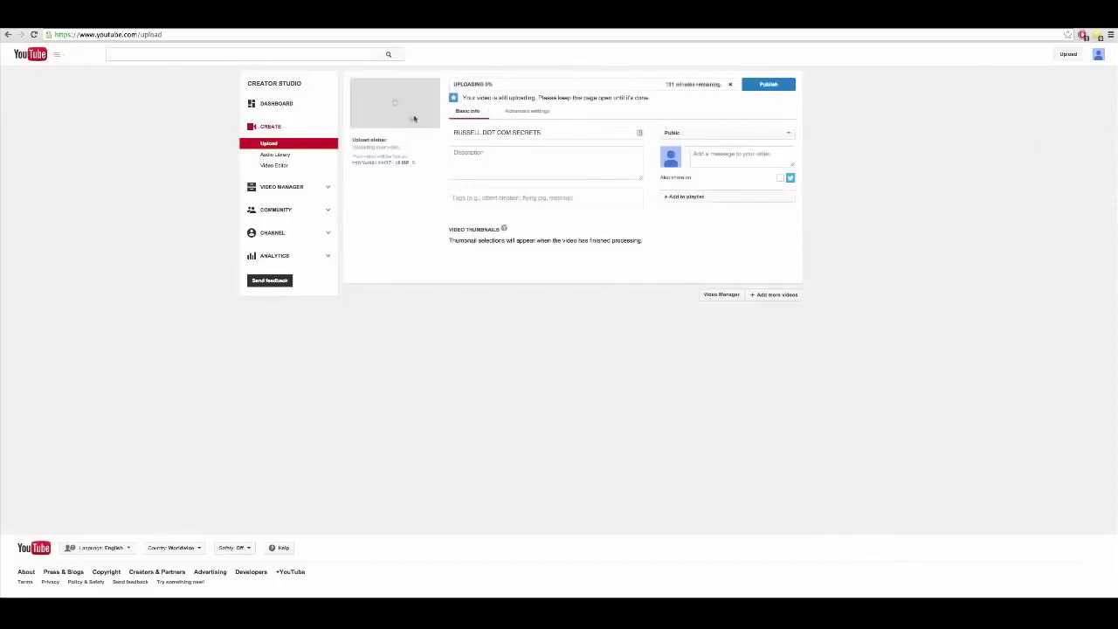
Set the privacy of the uploading video to Unlisted and select its title text.
left_click(681, 135)
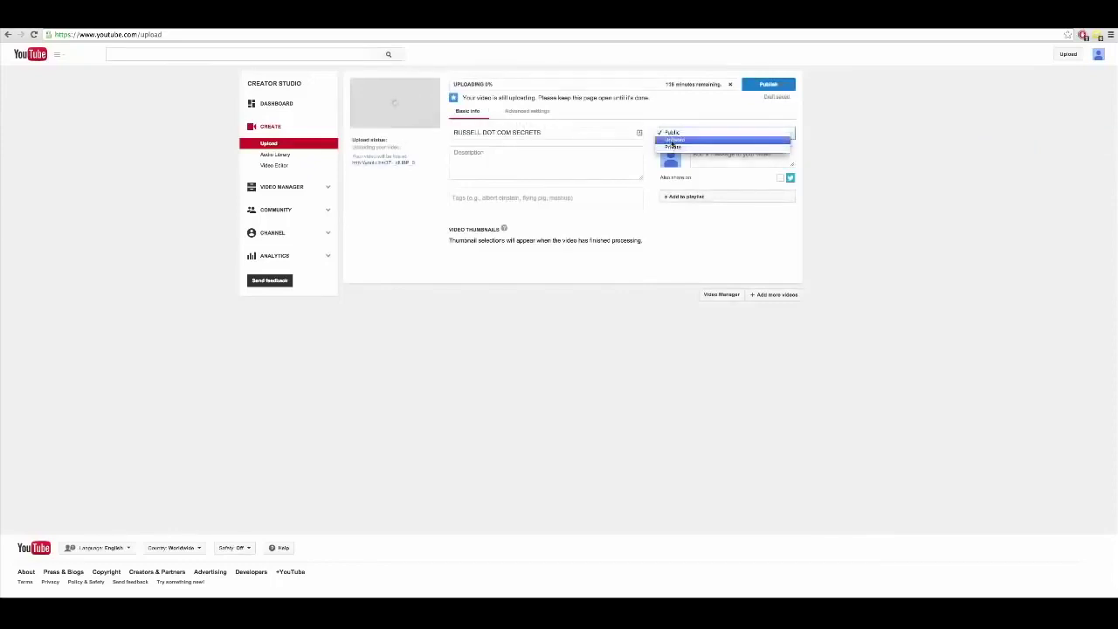
left_click(673, 140)
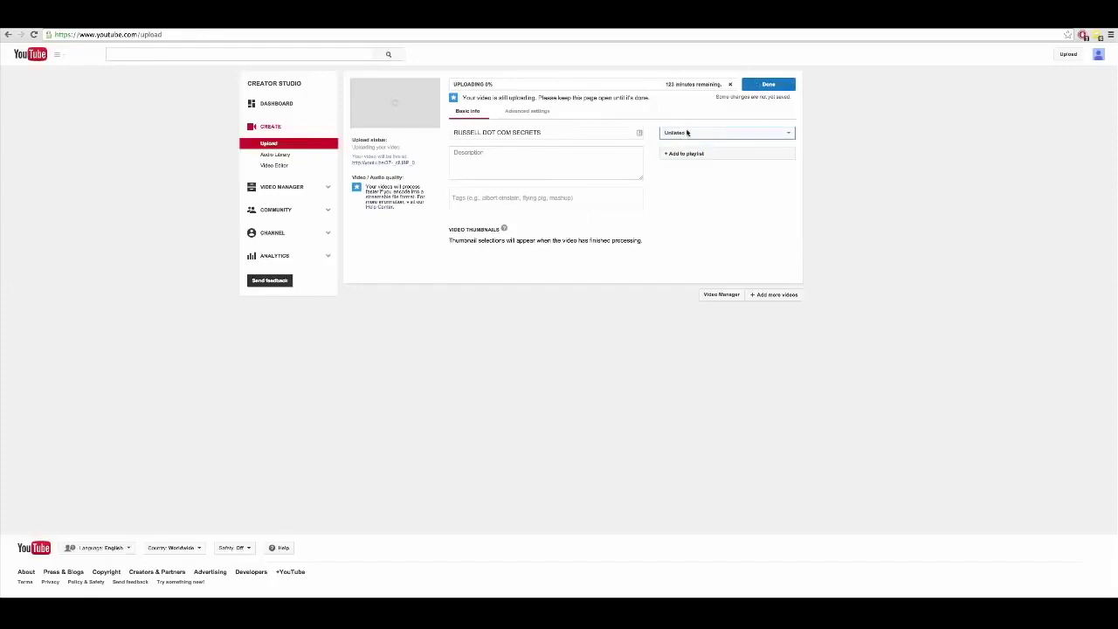
left_click_drag(455, 131, 468, 173)
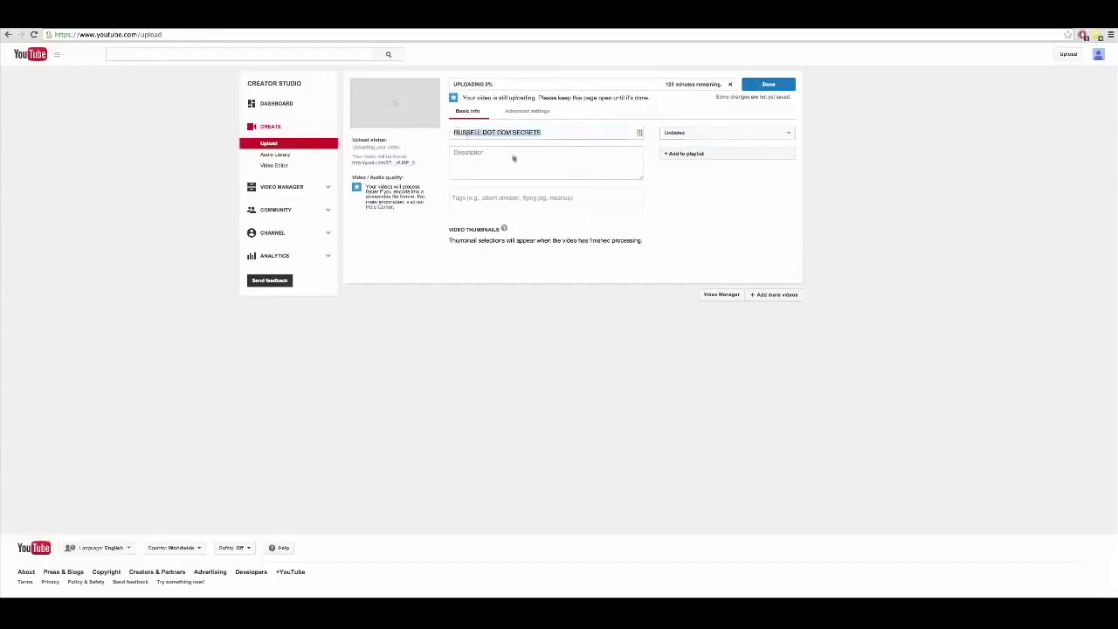
Check the uploading video's own page for sharing options, and finish its upload settings.
left_click(377, 163)
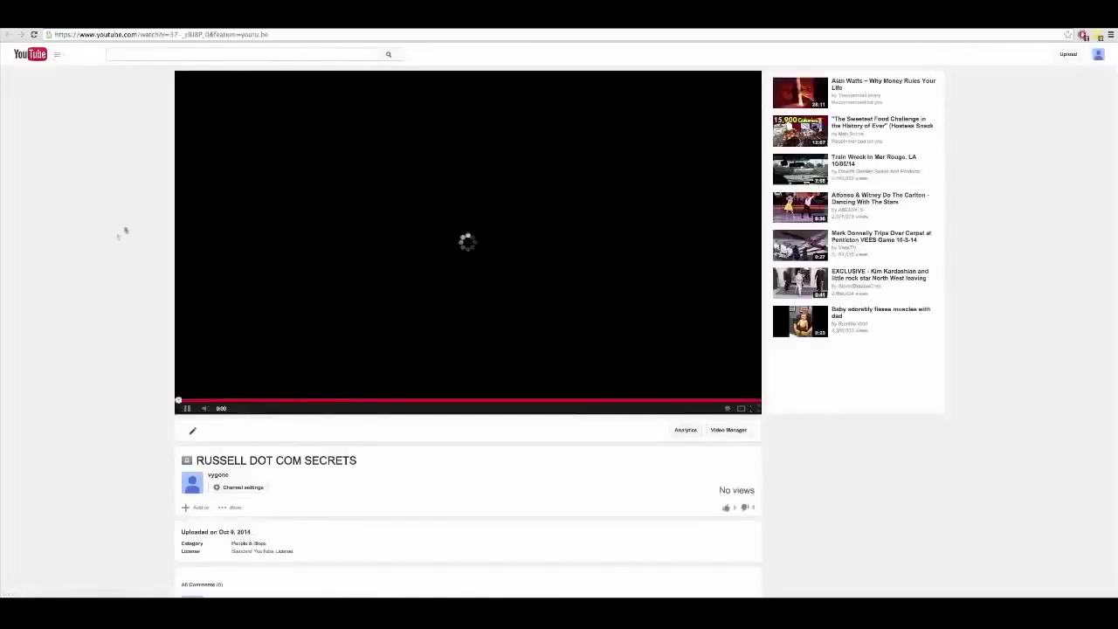
scroll(137, 282, "down", 3)
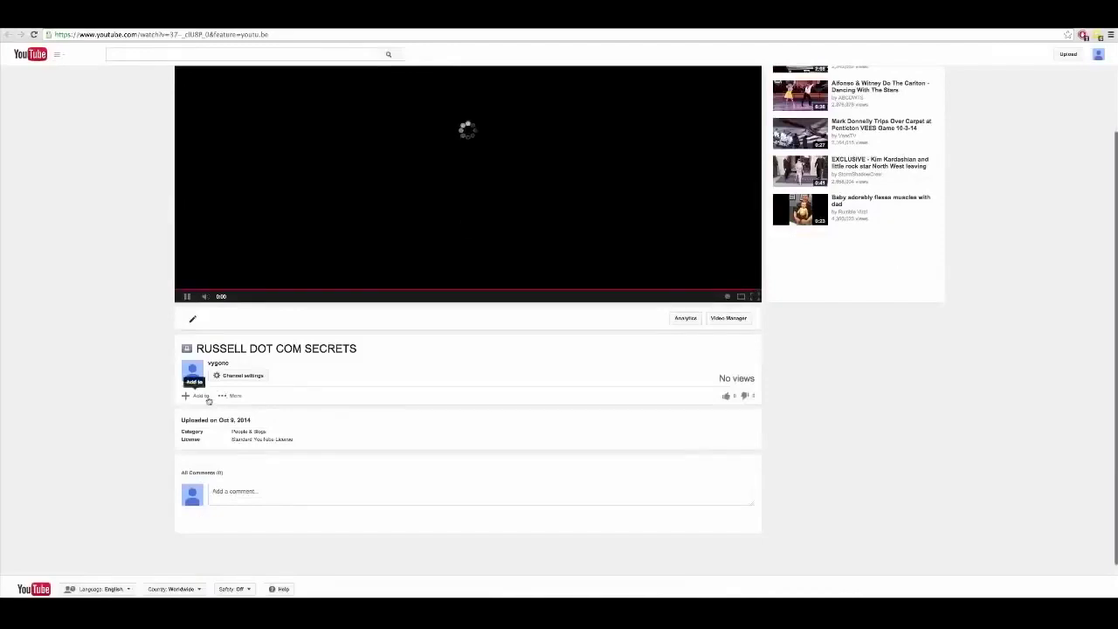
left_click(234, 397)
left_click(144, 398)
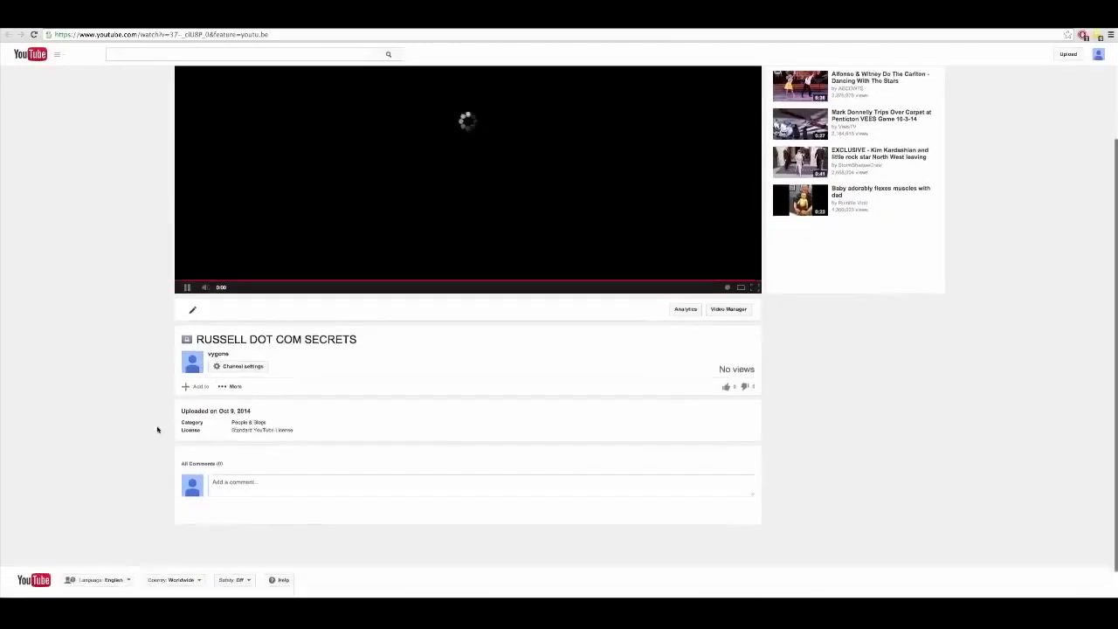
scroll(157, 429, "up", 3)
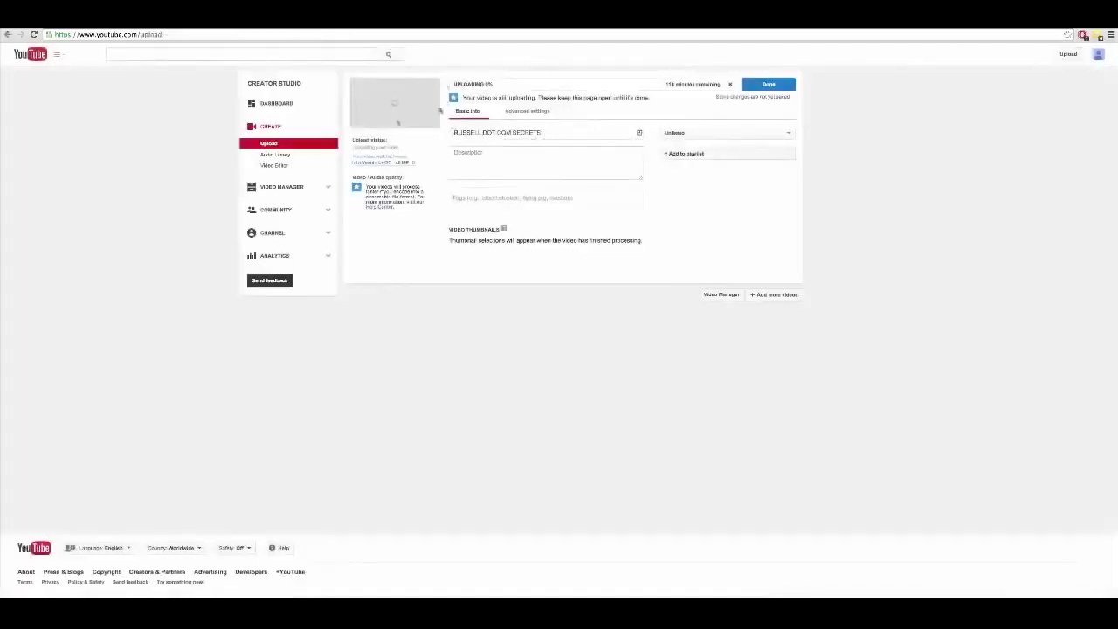
left_click(770, 86)
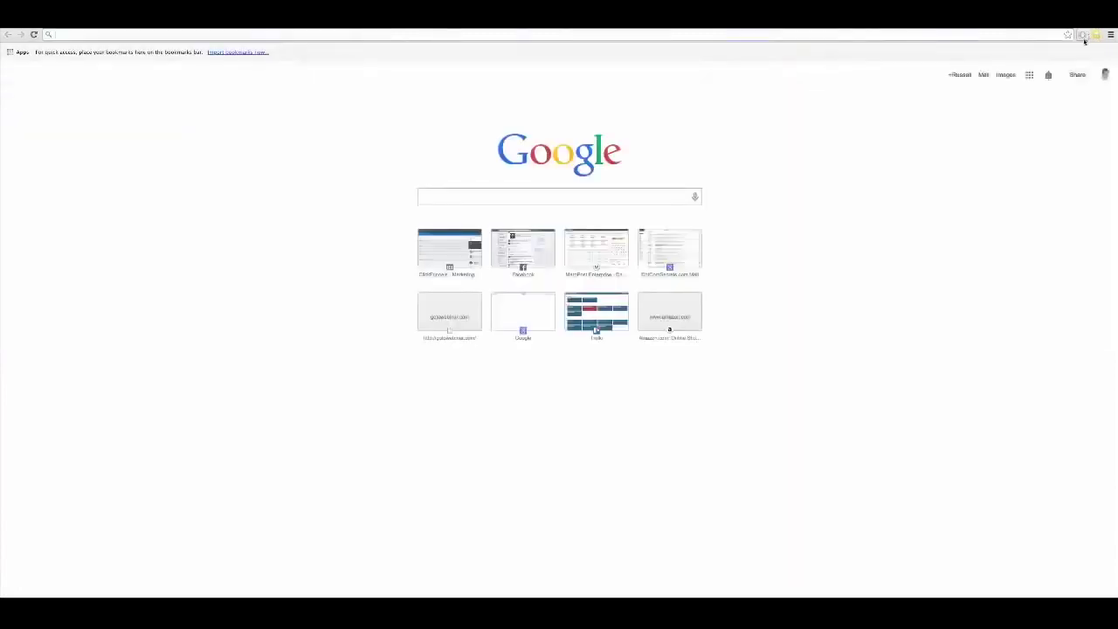
Open youtube.com in a new tab and go to the "The 4-Hour Body - Official Video Trailer" video.
type("youtube.com")
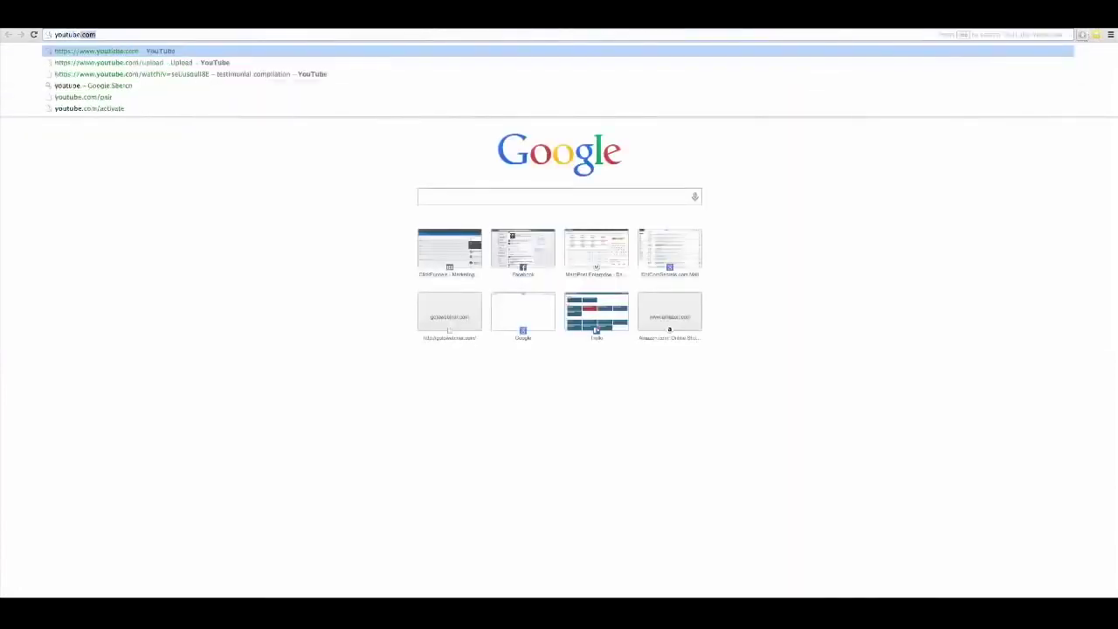
key("Return")
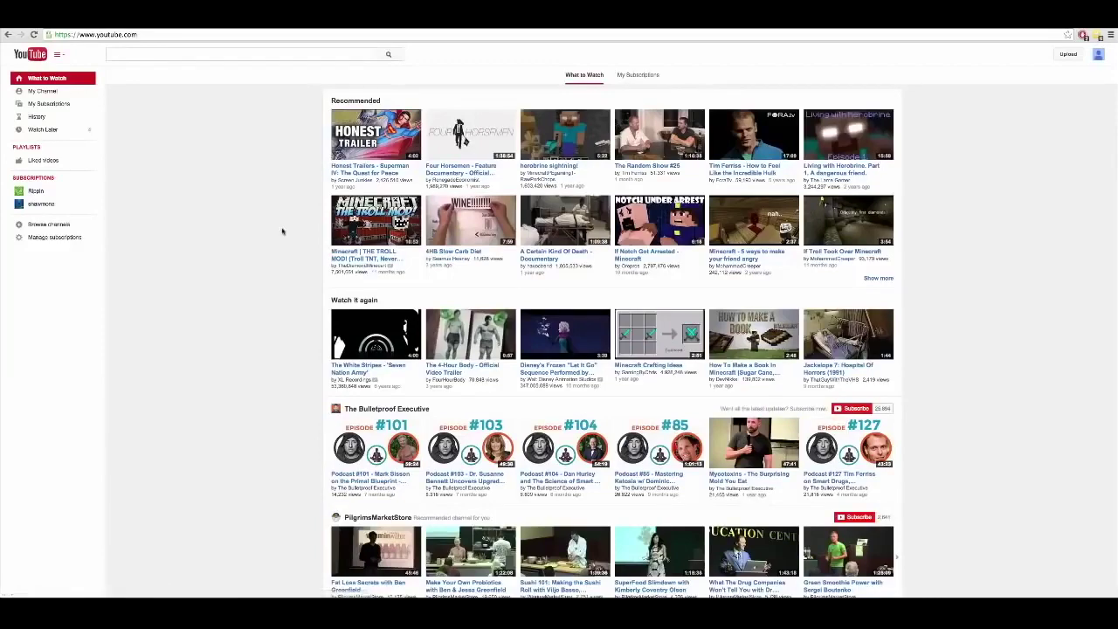
scroll(297, 240, "down", 2)
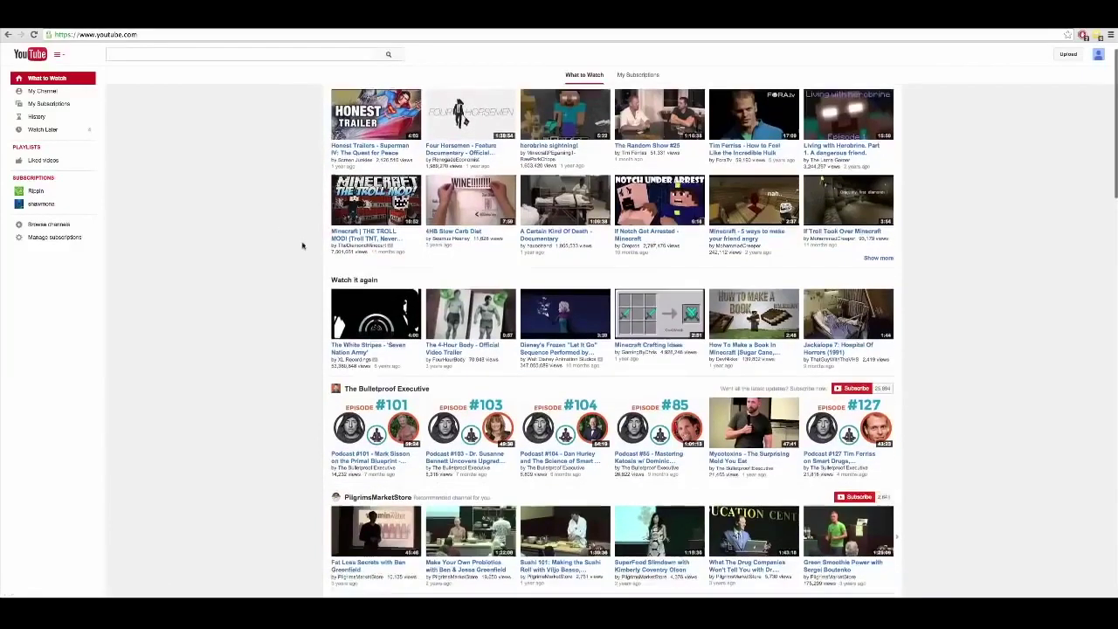
scroll(302, 245, "down", 5)
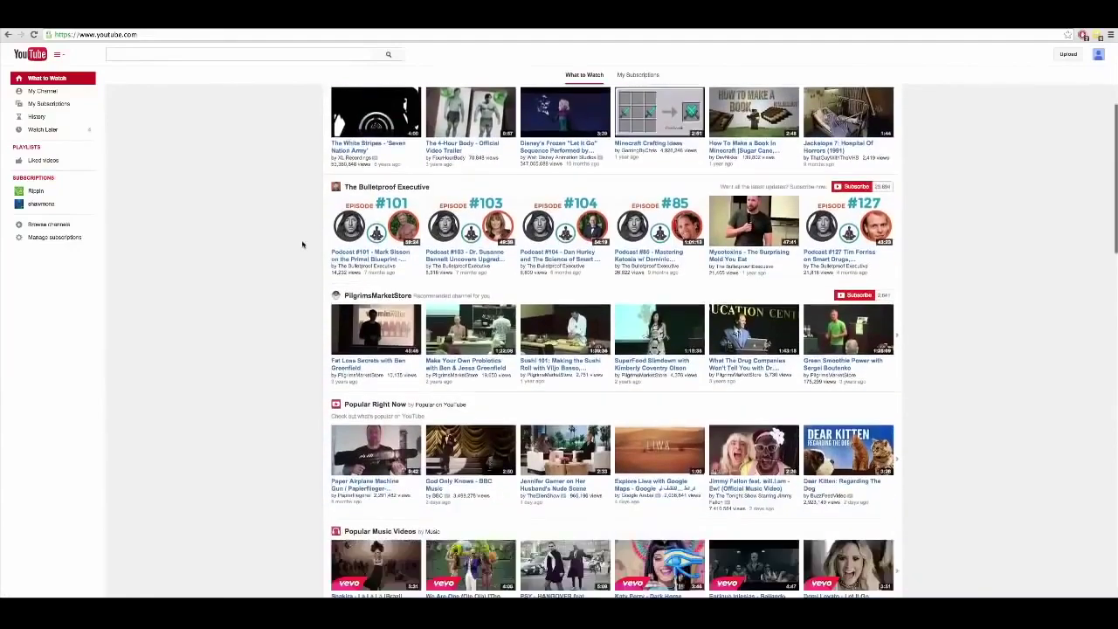
scroll(302, 244, "up", 5)
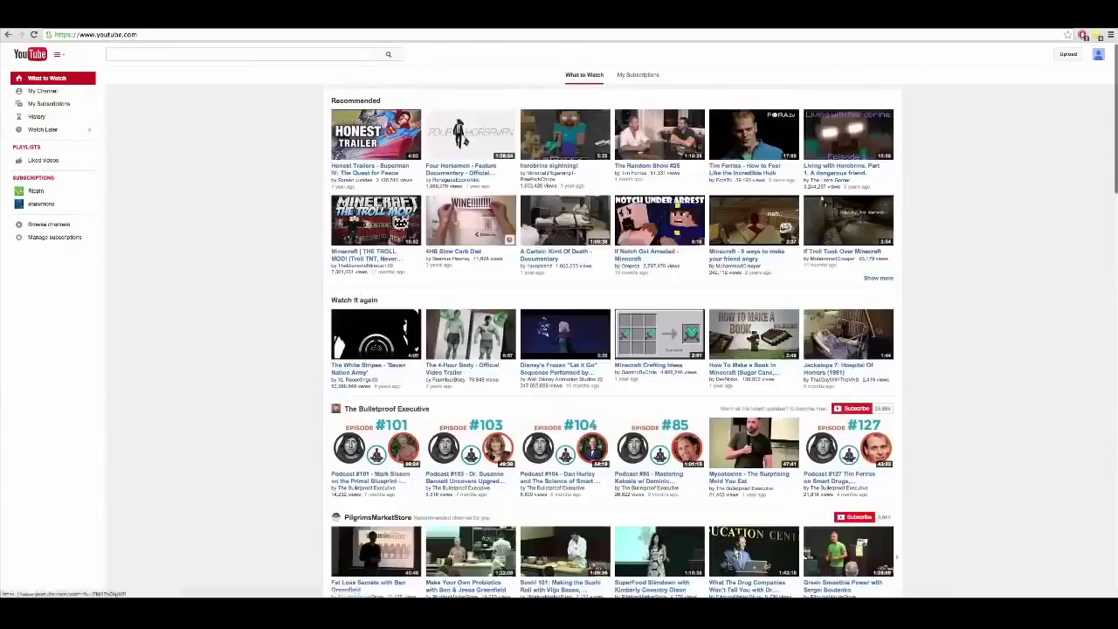
left_click(472, 342)
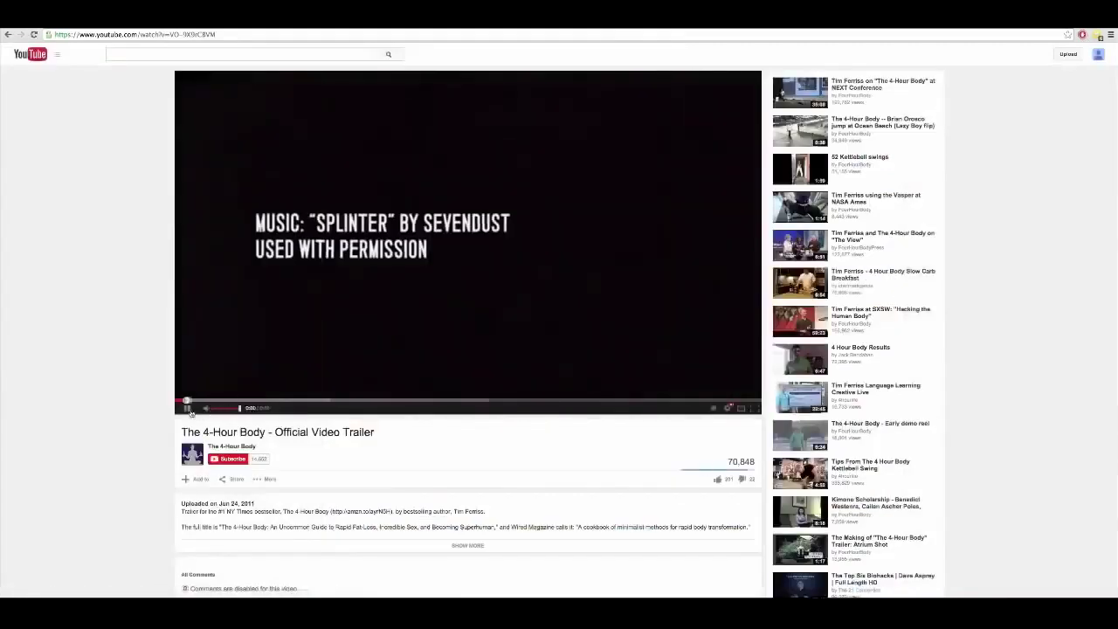
Bring up the embed code for the 4-Hour Body trailer and expand its embed options.
scroll(140, 334, "down", 1)
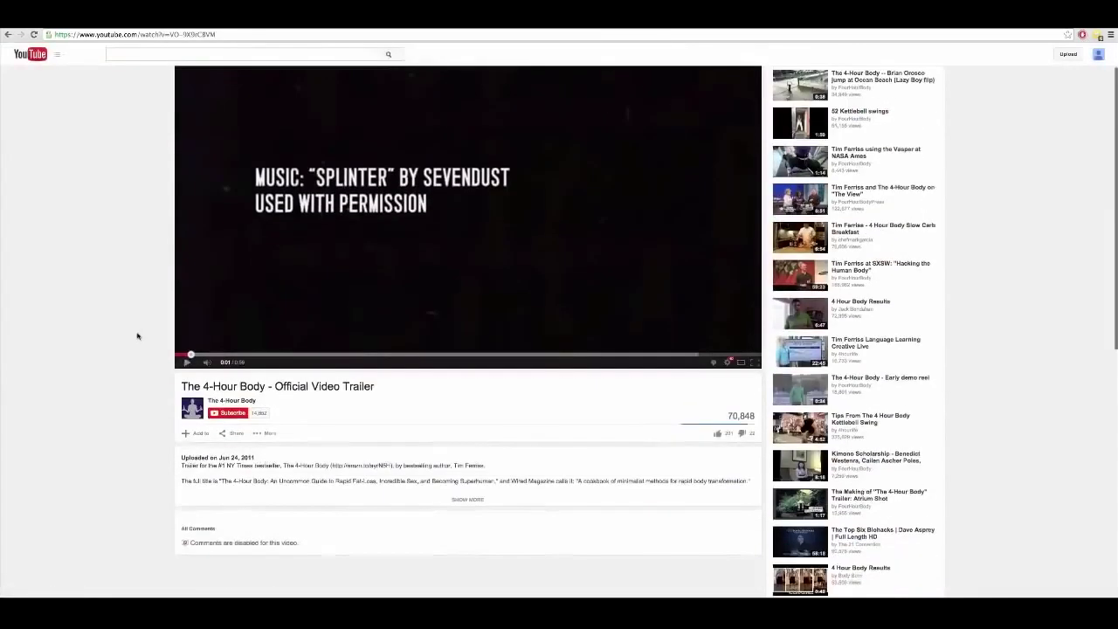
left_click(232, 433)
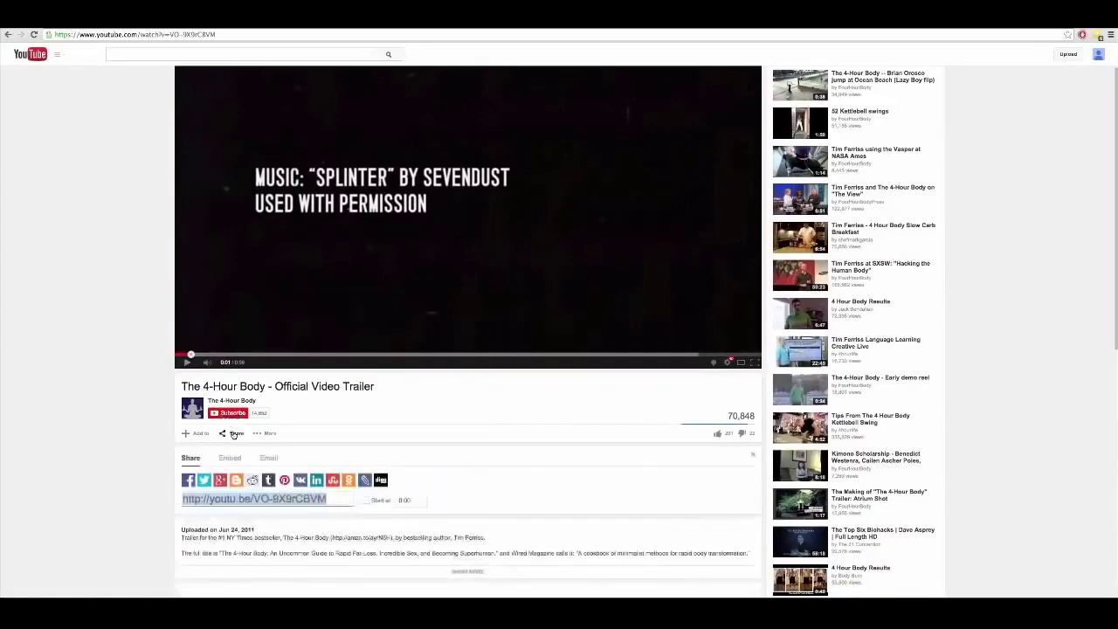
scroll(158, 422, "down", 1)
left_click(228, 345)
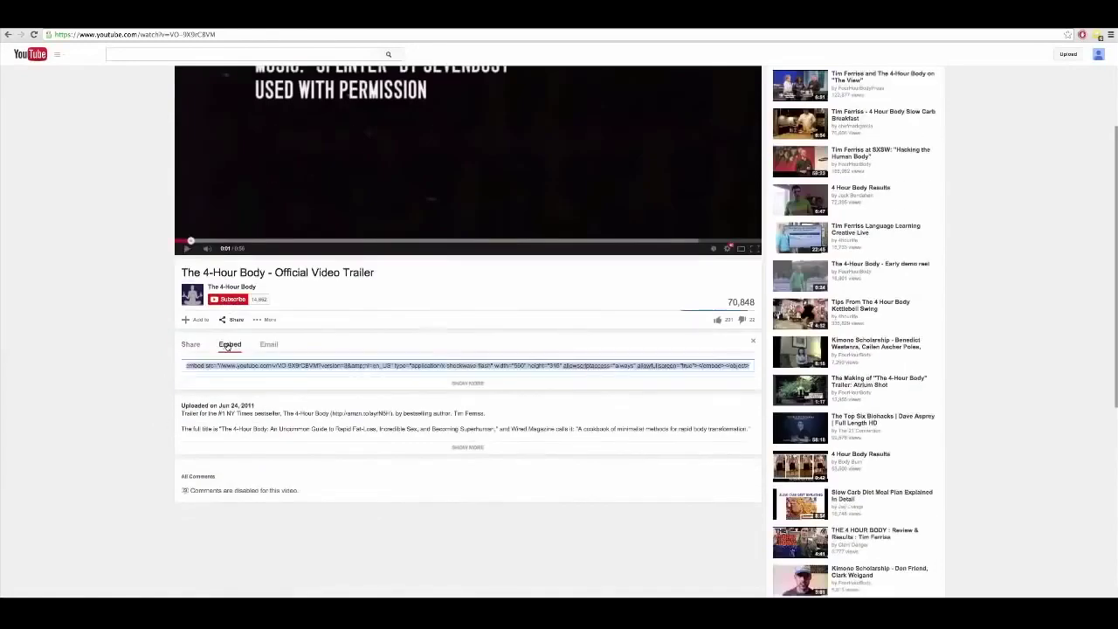
left_click(449, 385)
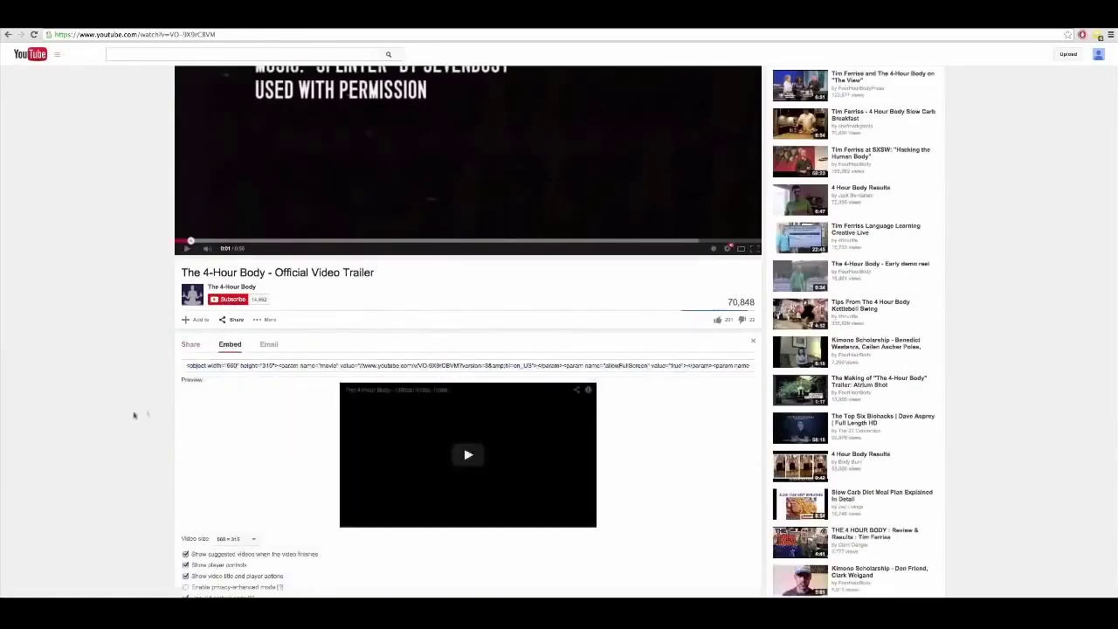
Turn off the old embed code option for the 4-Hour Body trailer and copy its full iframe embed code.
scroll(131, 415, "down", 3)
left_click(185, 484)
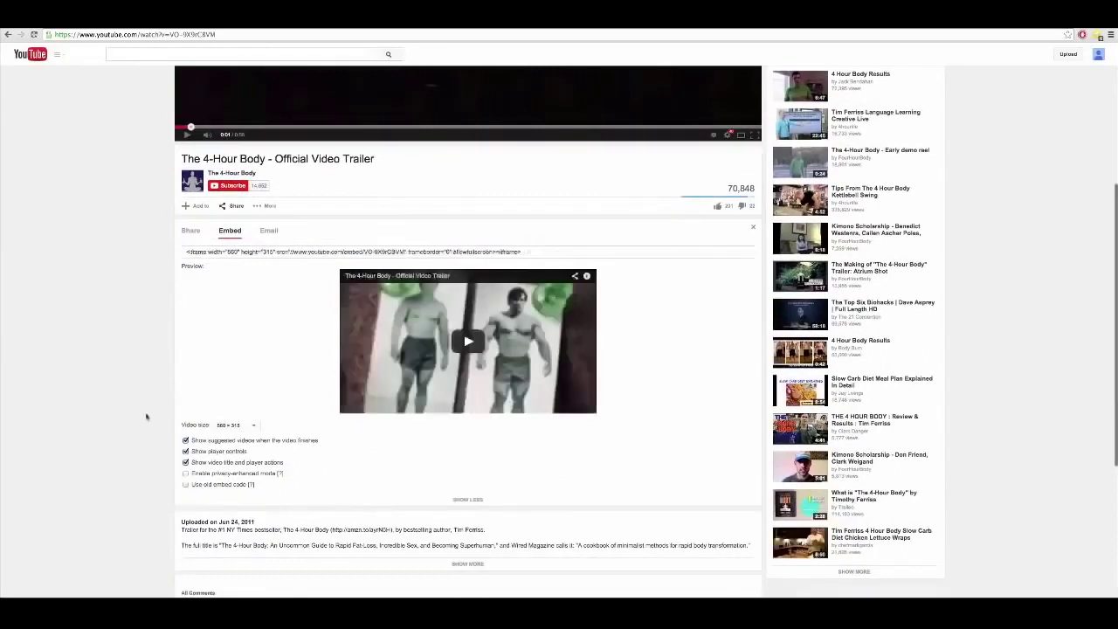
scroll(161, 375, "up", 1)
left_click(316, 268)
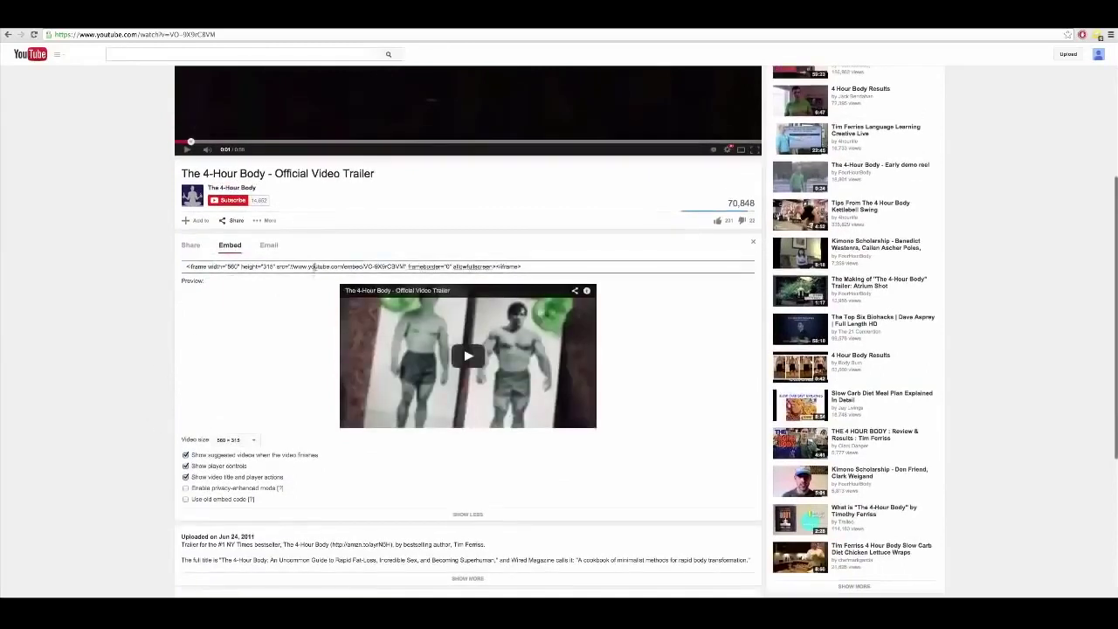
left_click(207, 267)
right_click(207, 267)
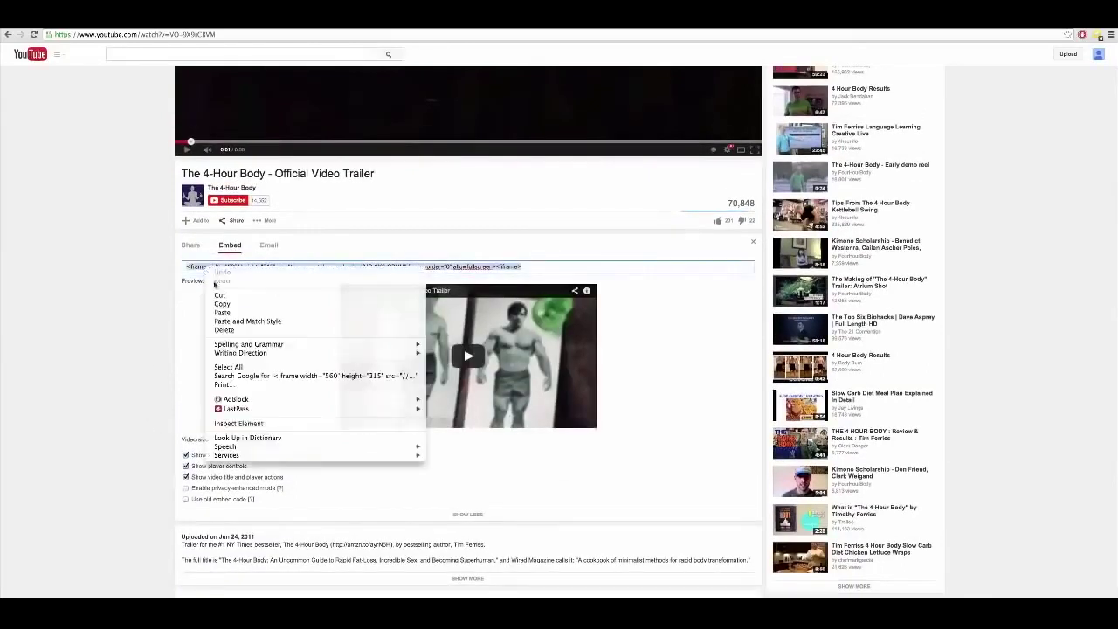
left_click(226, 306)
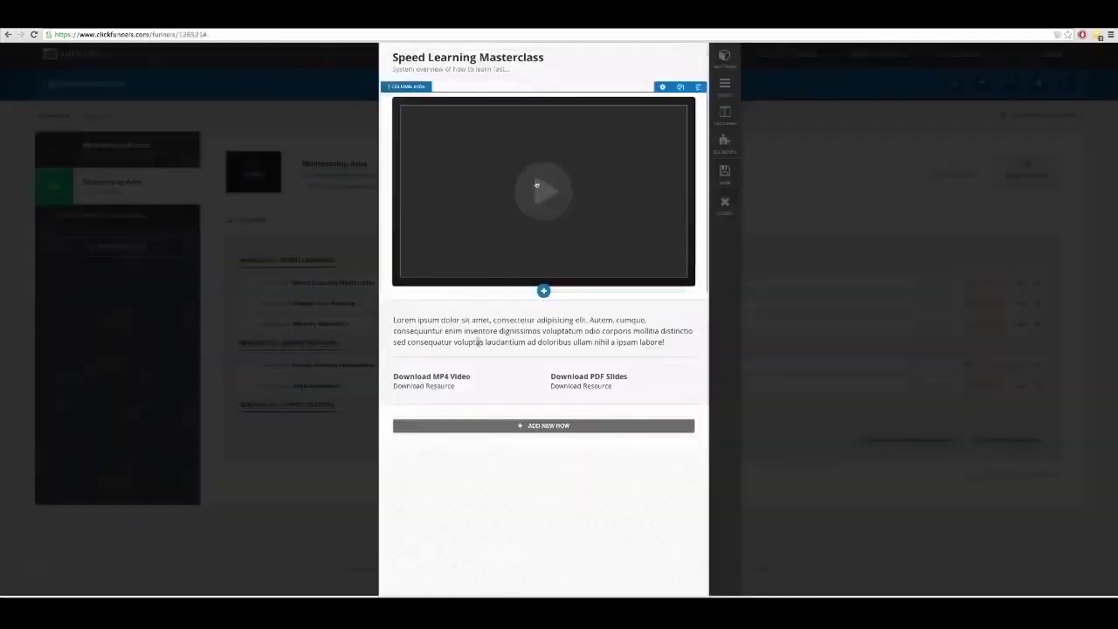
Replace the video embed on the Speed Learning Masterclass lesson page with the copied YouTube iframe code.
left_click(544, 192)
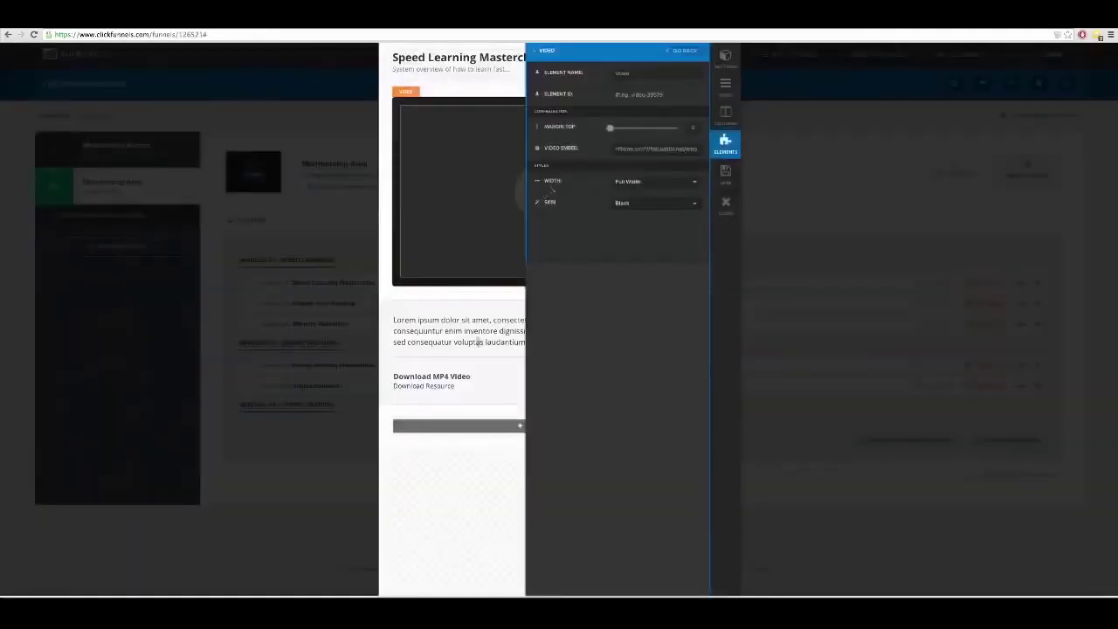
key("ctrl+a")
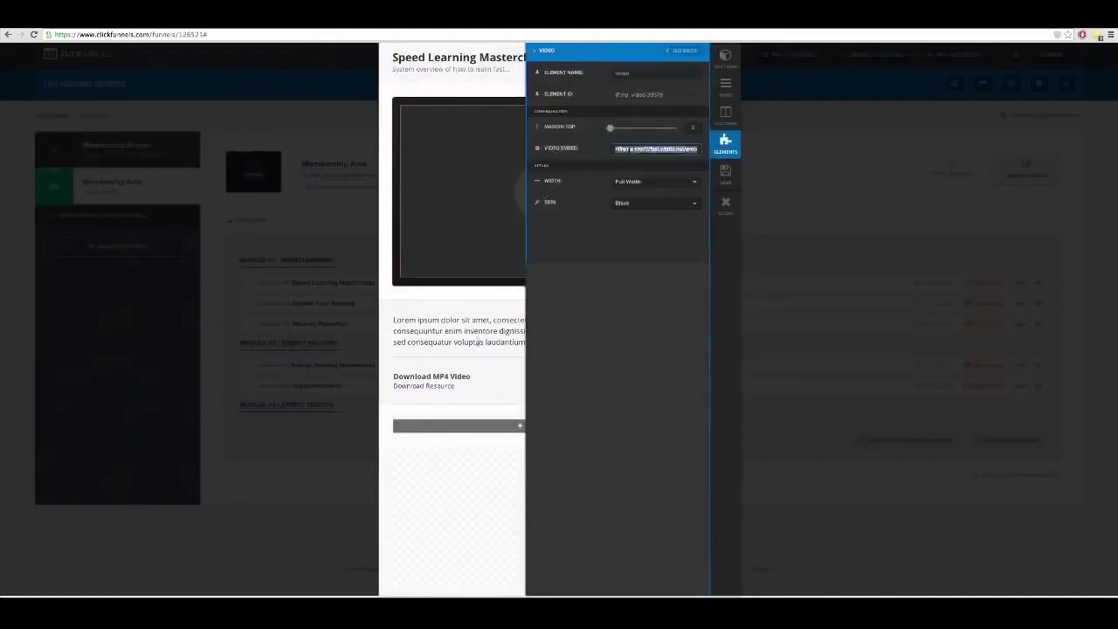
key("BackSpace")
right_click(626, 145)
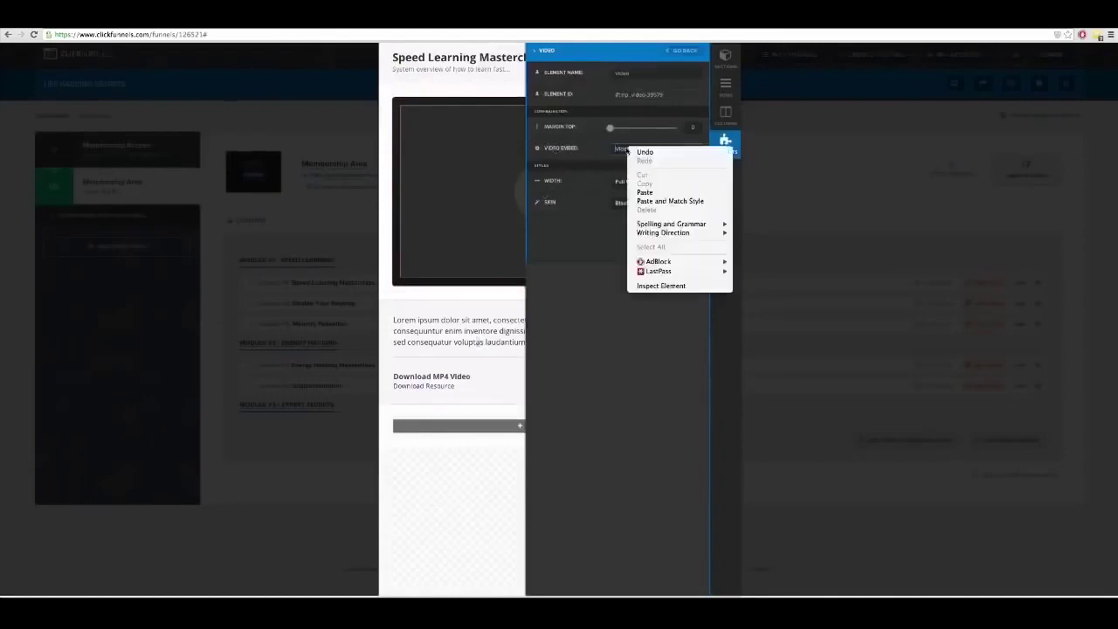
left_click(643, 190)
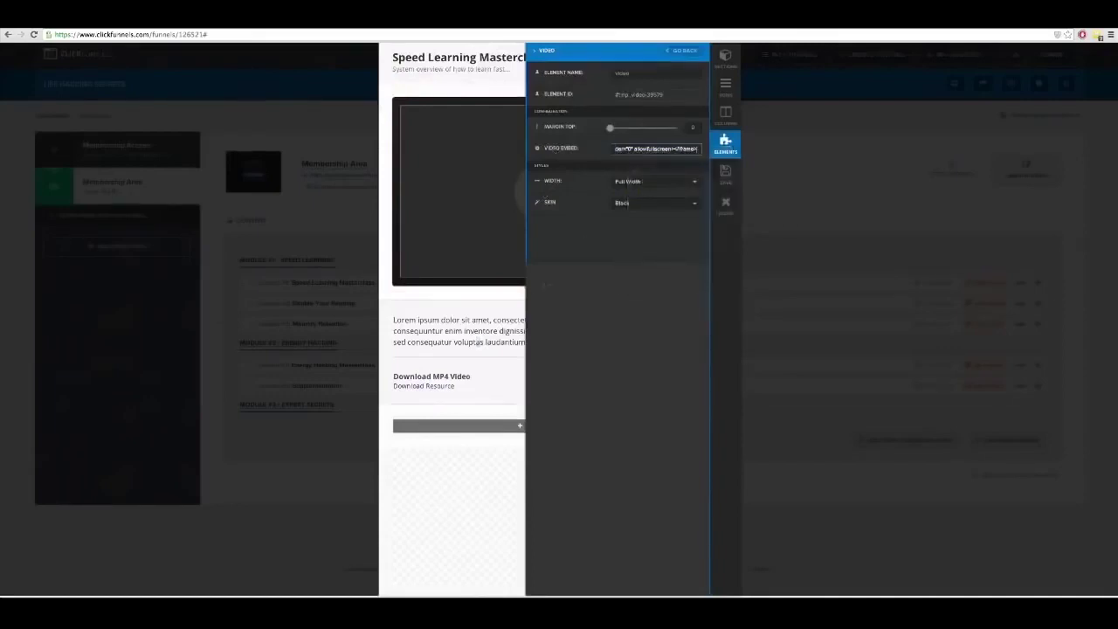
left_click(498, 306)
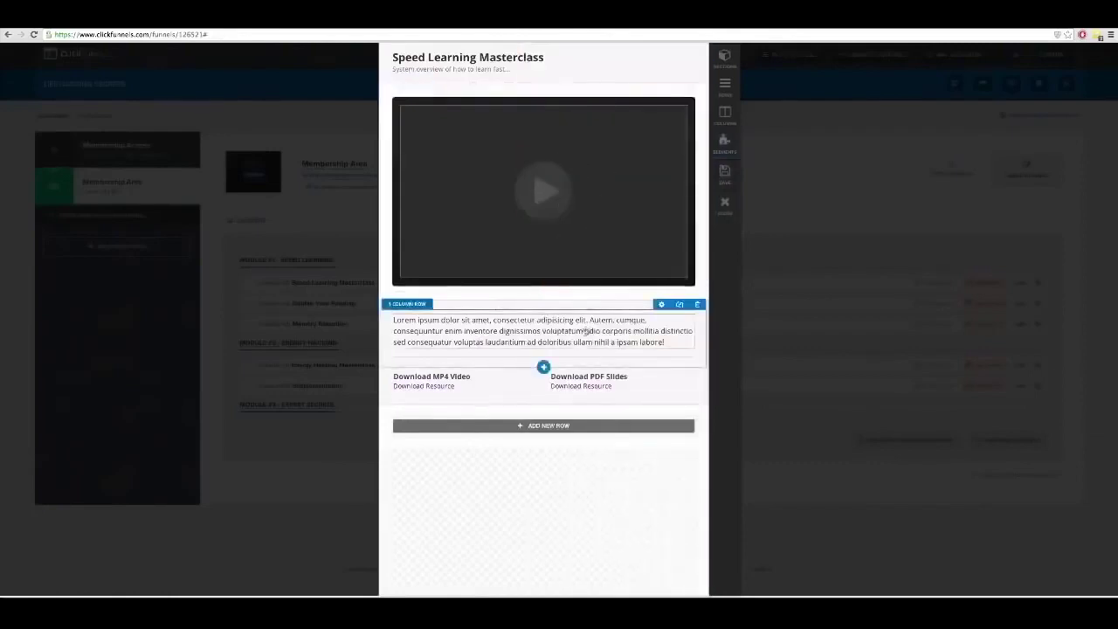
Replace the placeholder paragraph below the video with "Here is the handouts for Lesson #1.".
triple_click(460, 329)
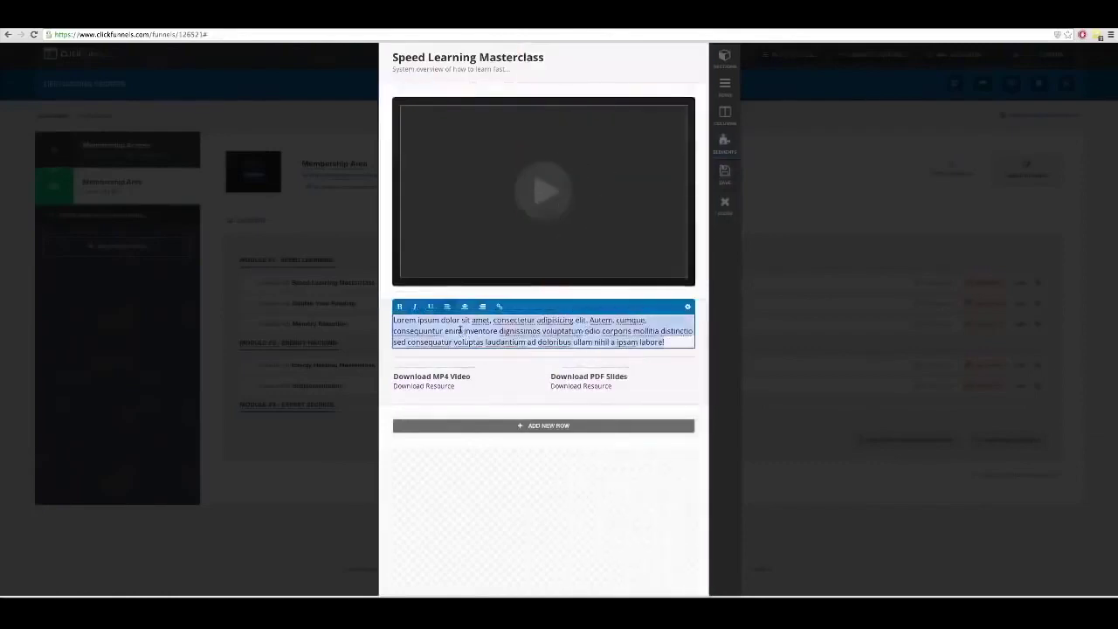
type("Here is the full")
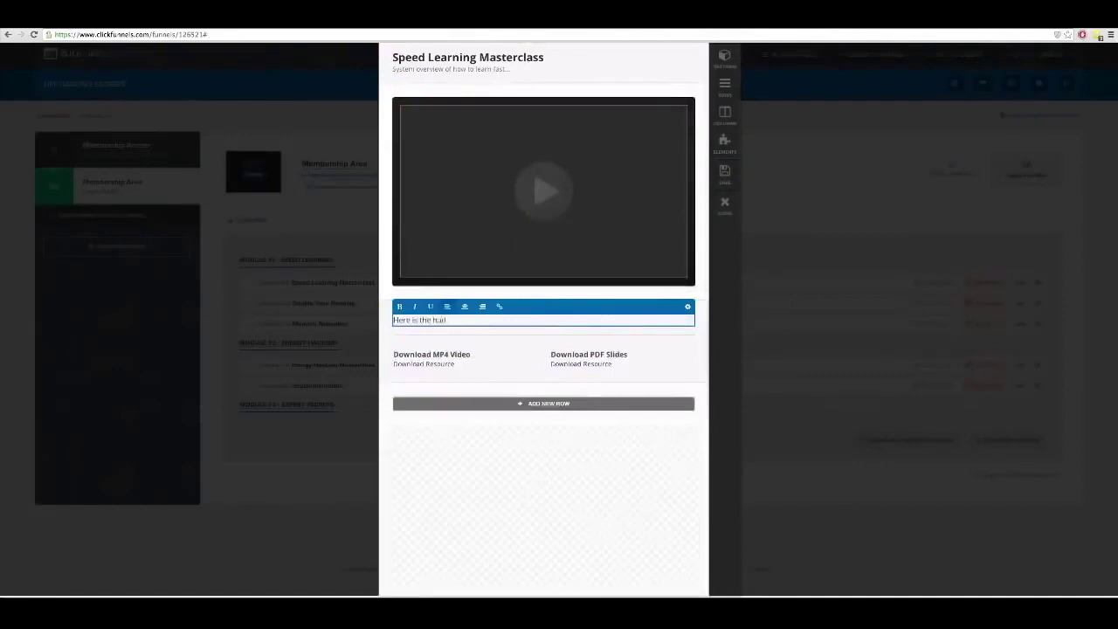
type("ndouts for Lesson #1.")
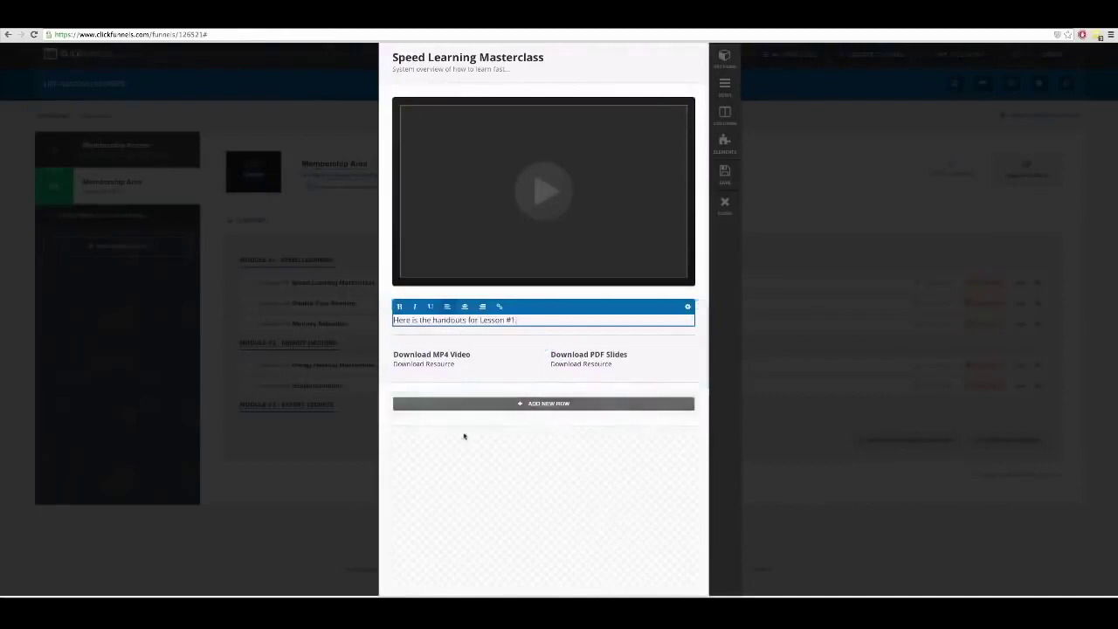
left_click(464, 434)
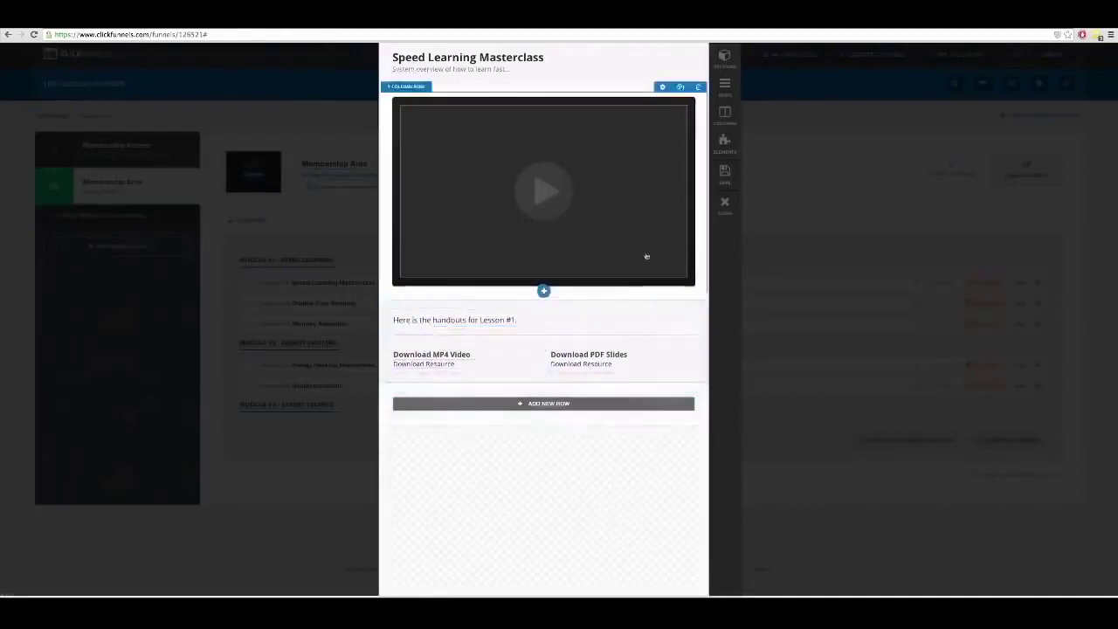
Add a 1 column block below the download links and browse the available element types without adding one.
left_click(543, 424)
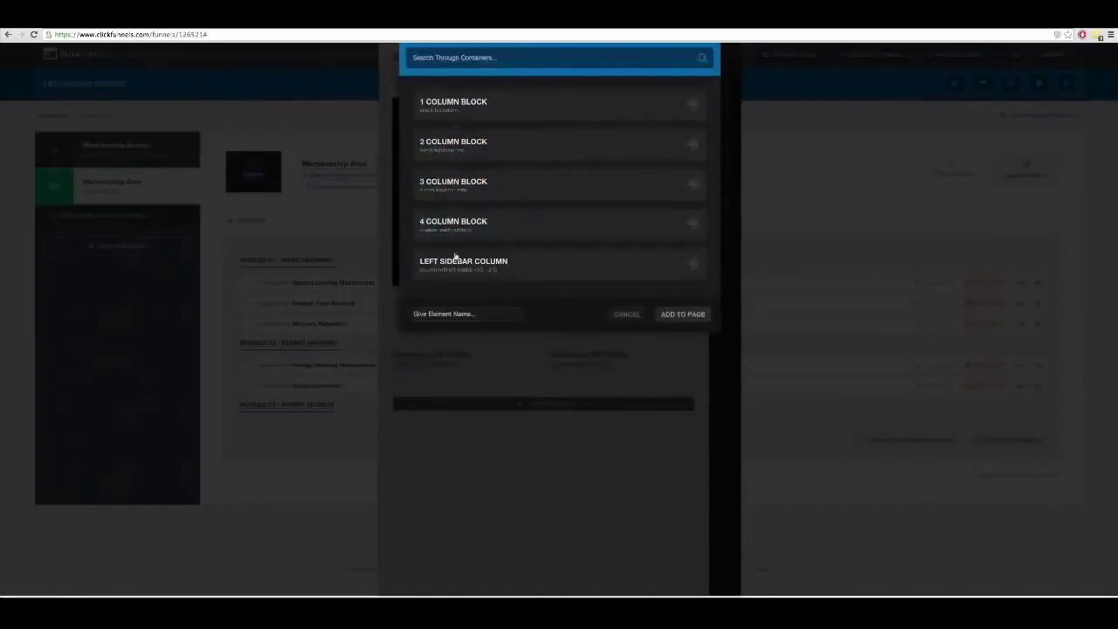
left_click(456, 107)
left_click(537, 407)
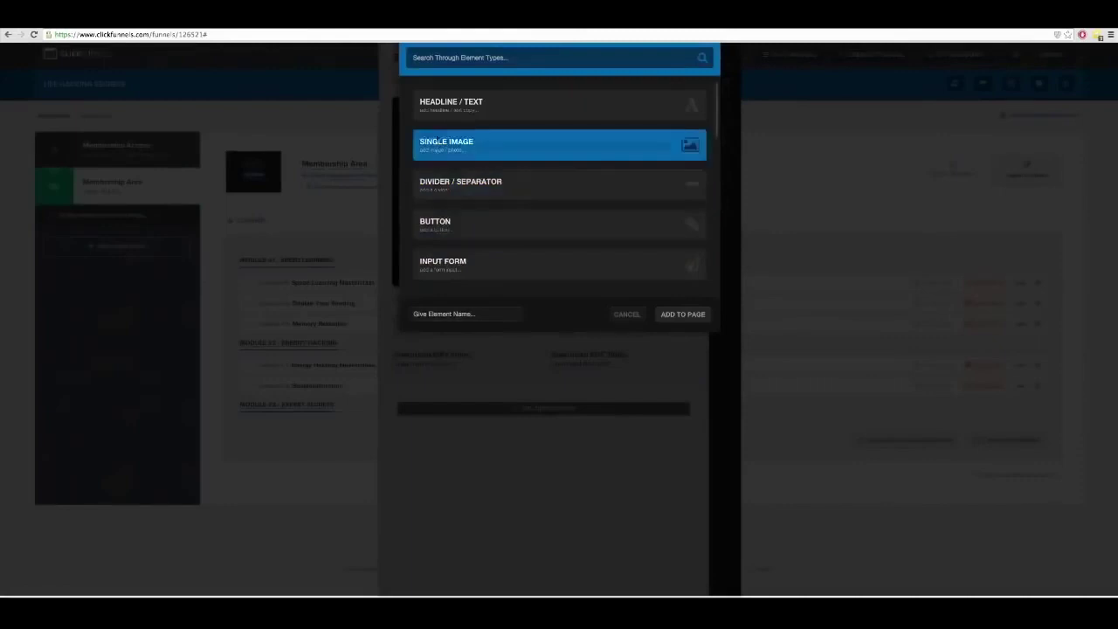
scroll(470, 267, "down", 5)
scroll(469, 267, "down", 5)
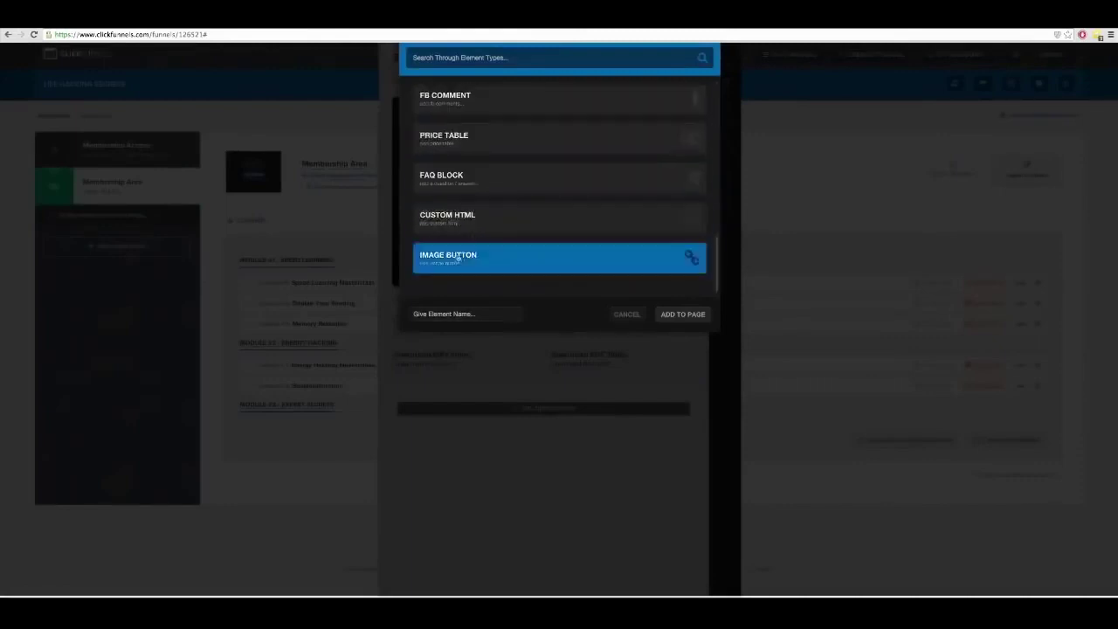
left_click(625, 317)
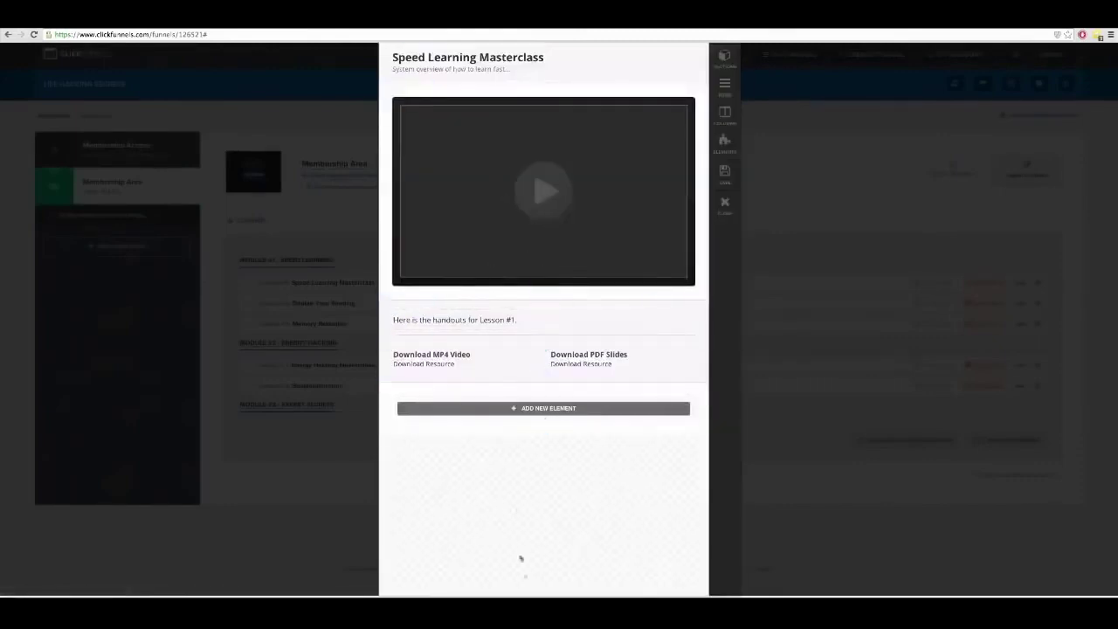
Save and close the Speed Learning Masterclass lesson page, and briefly look at another lesson's template page in the editor.
left_click(724, 174)
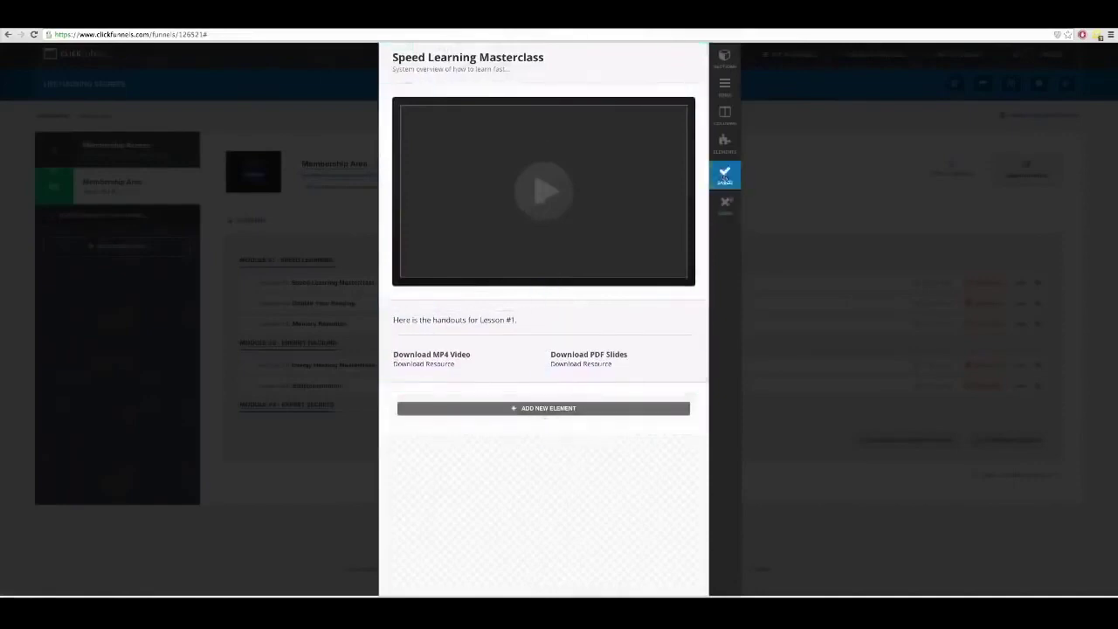
left_click(725, 205)
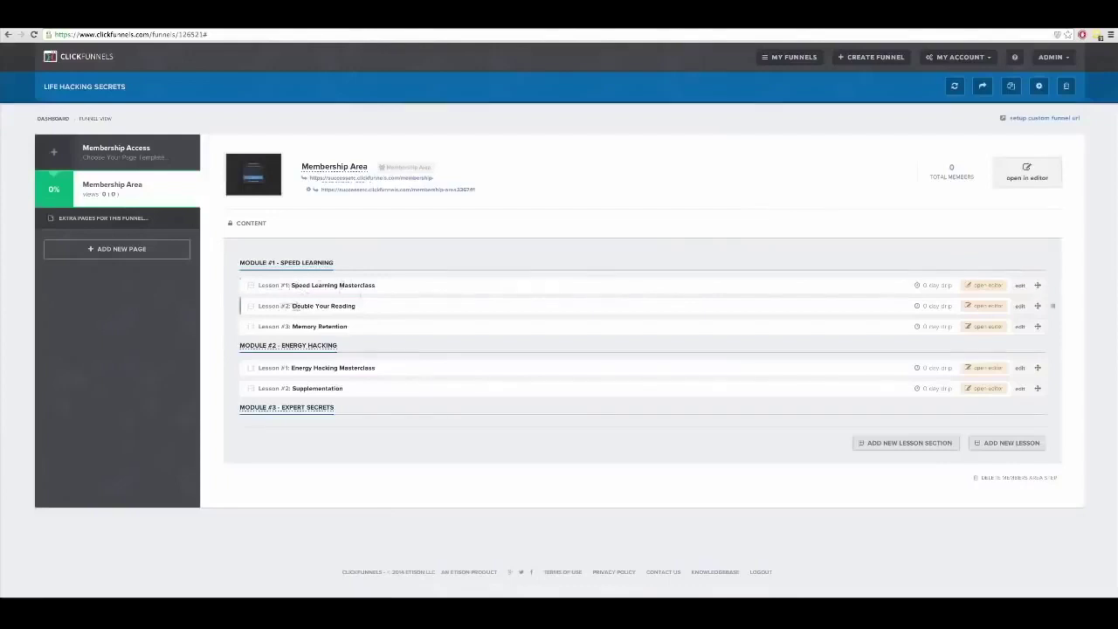
left_click(986, 285)
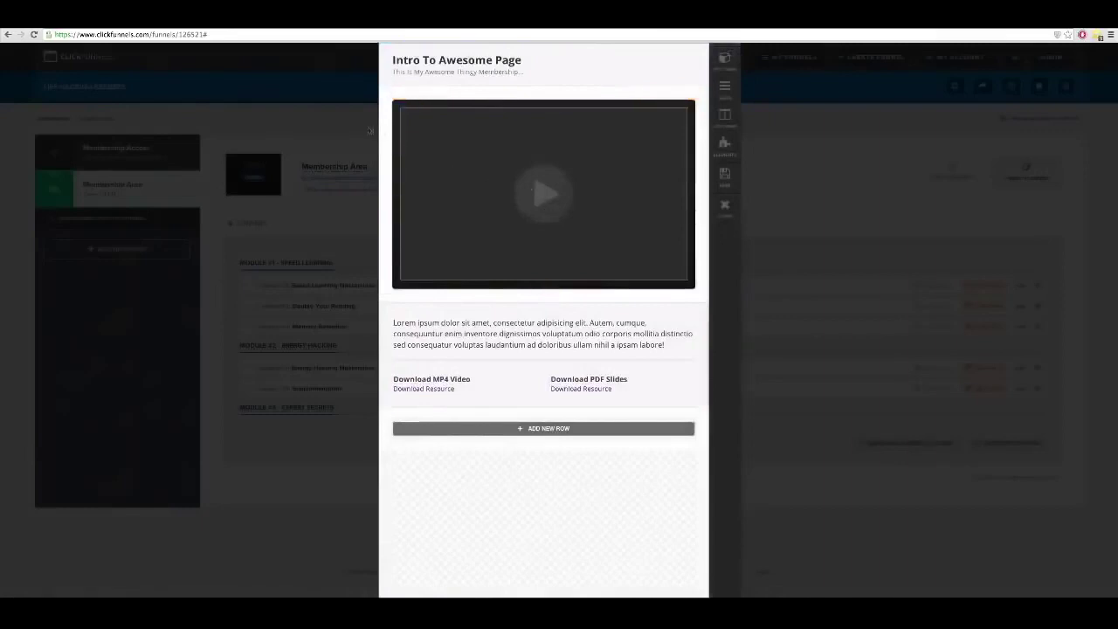
left_click(724, 205)
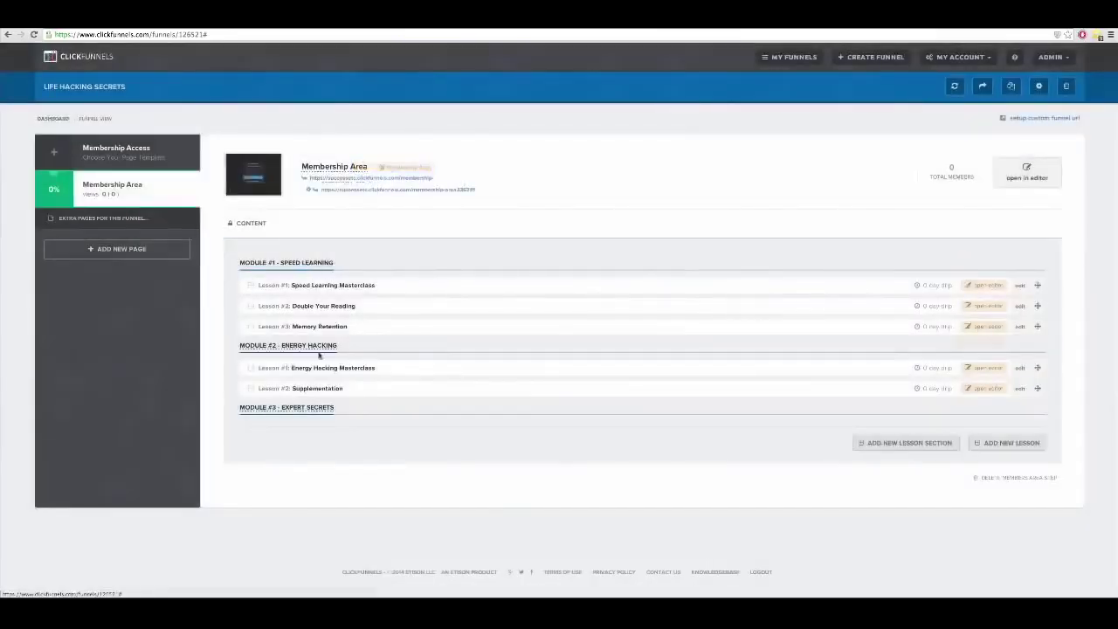